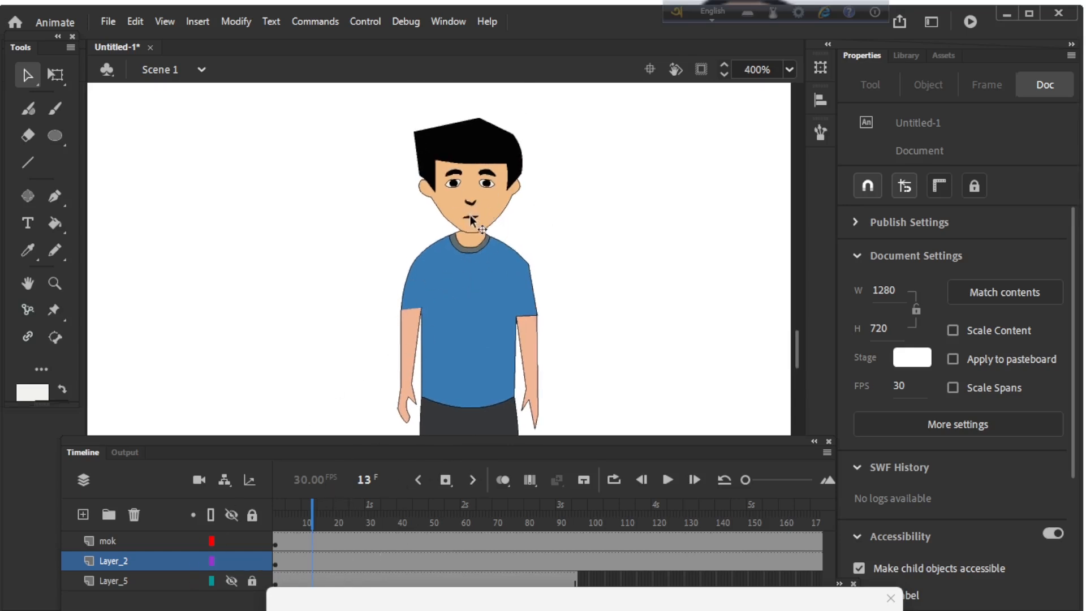
Step: Break apart the nose-and-mouth symbol instance on the mok layer into editable shapes
drag(469, 216, 473, 204)
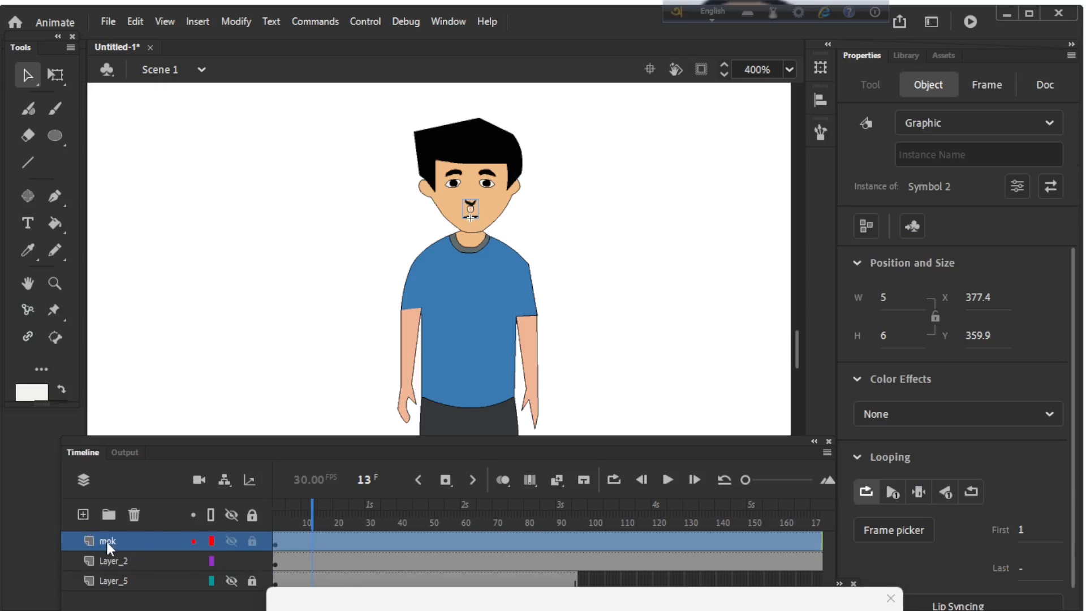
click(530, 216)
click(473, 212)
click(558, 217)
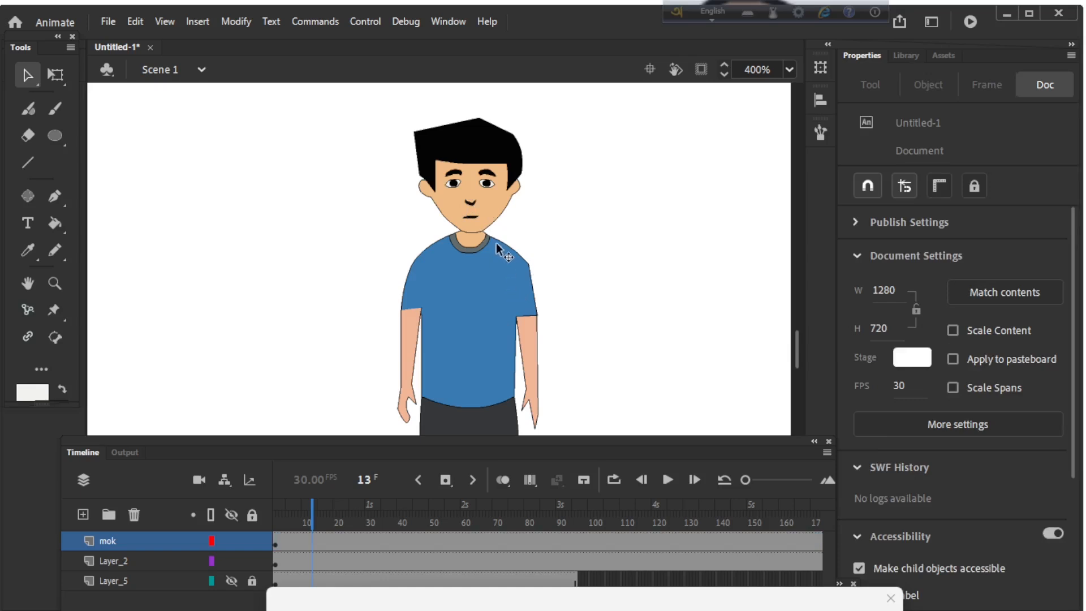
key(ctrl+=)
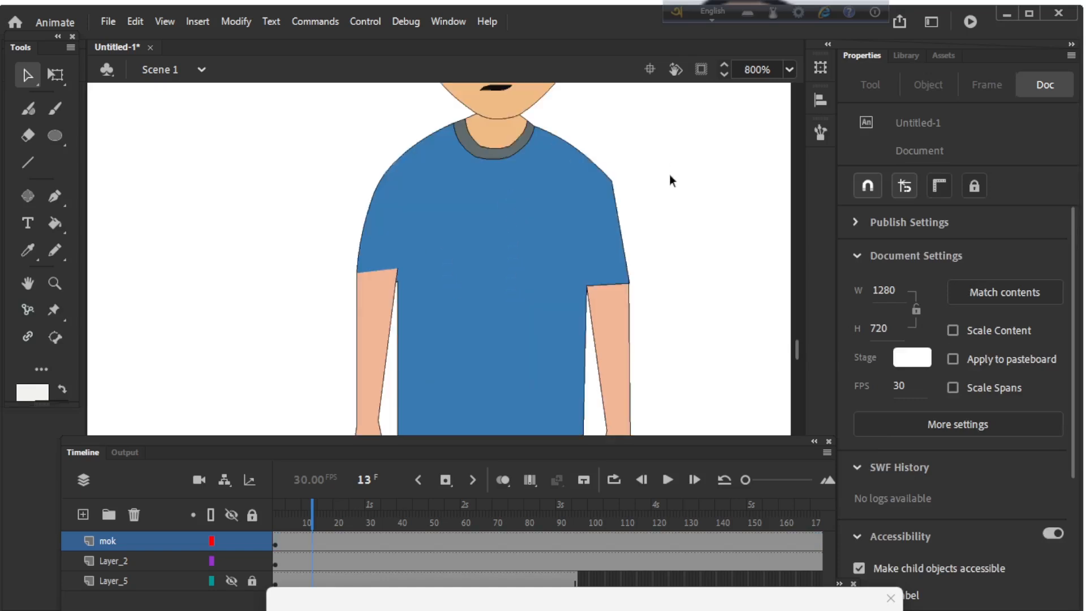
drag(620, 146, 565, 272)
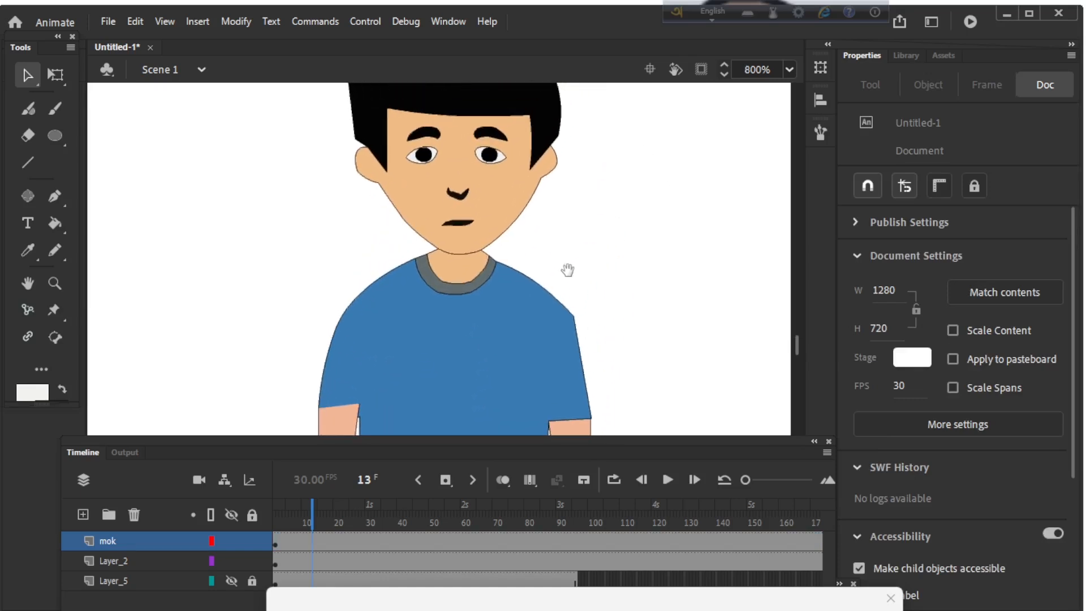
click(455, 223)
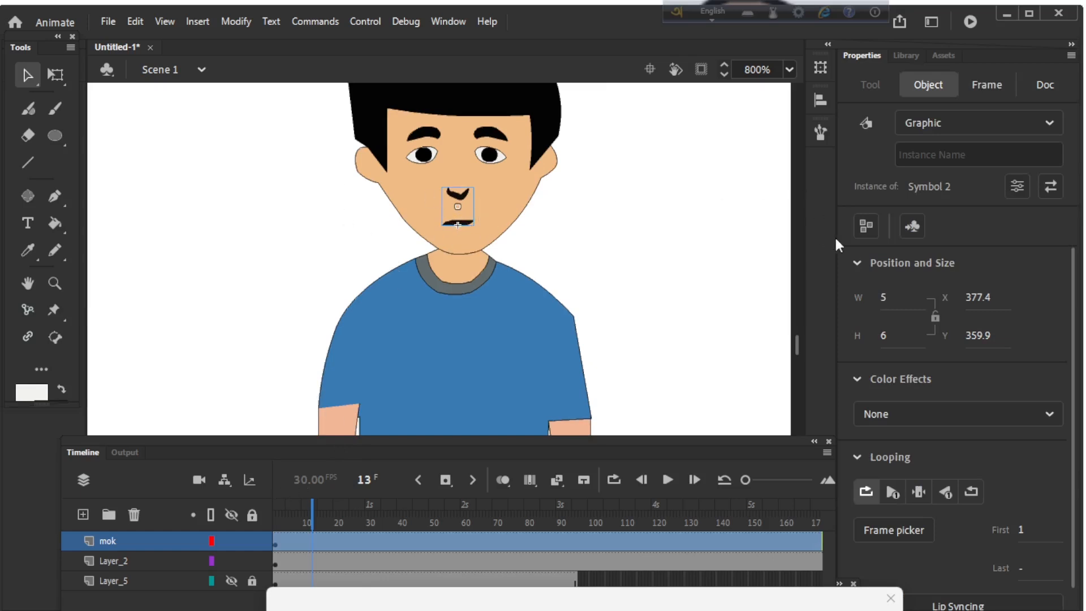
click(865, 226)
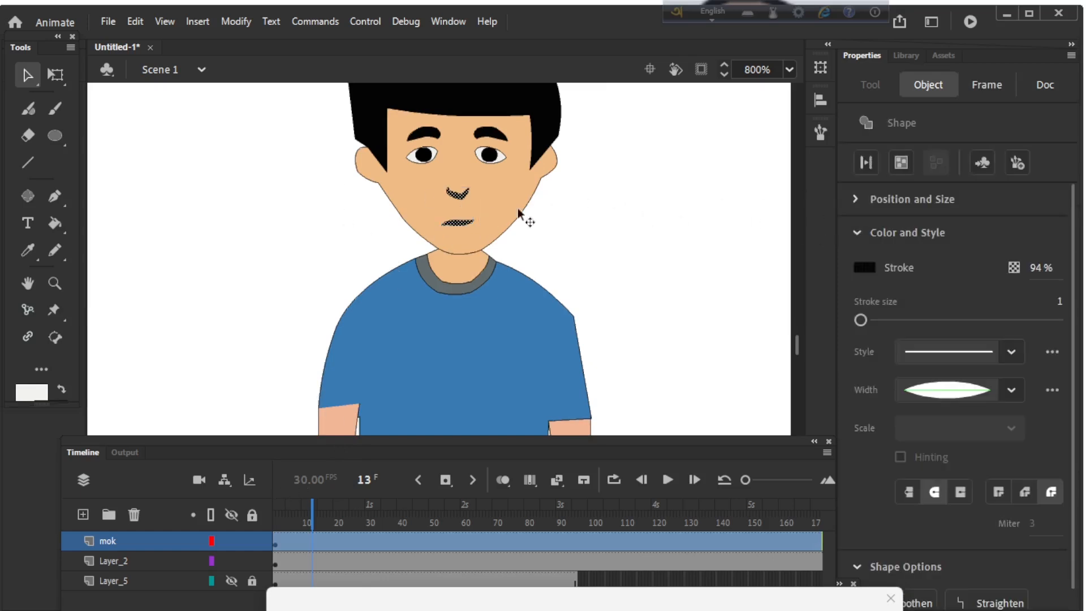
Step: Convert the nose and mouth shapes on the mok layer to a Graphic symbol, keeping the suggested name
click(300, 570)
click(300, 540)
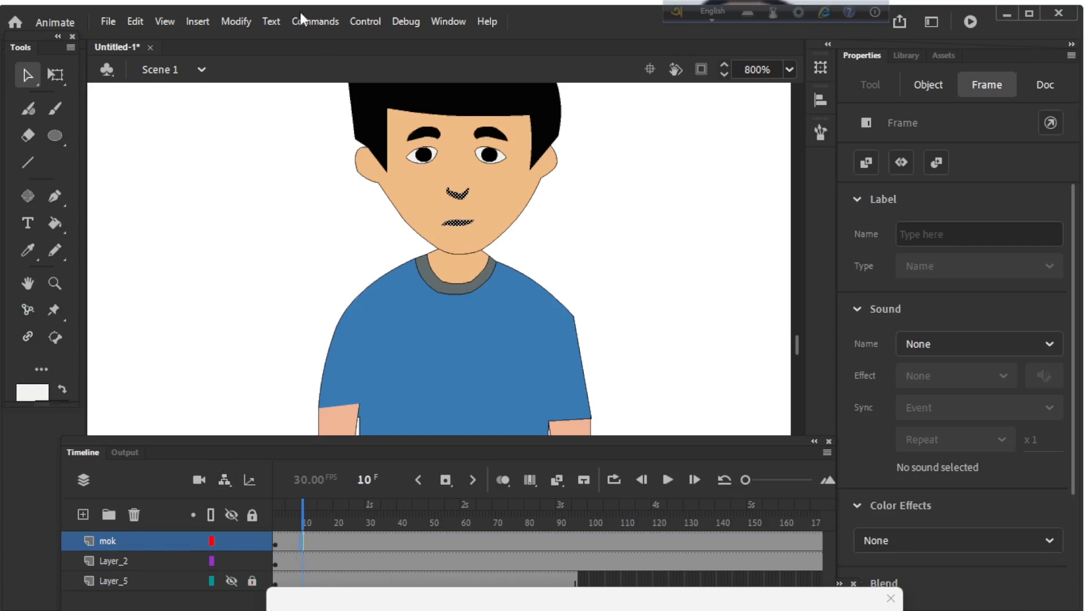
click(236, 21)
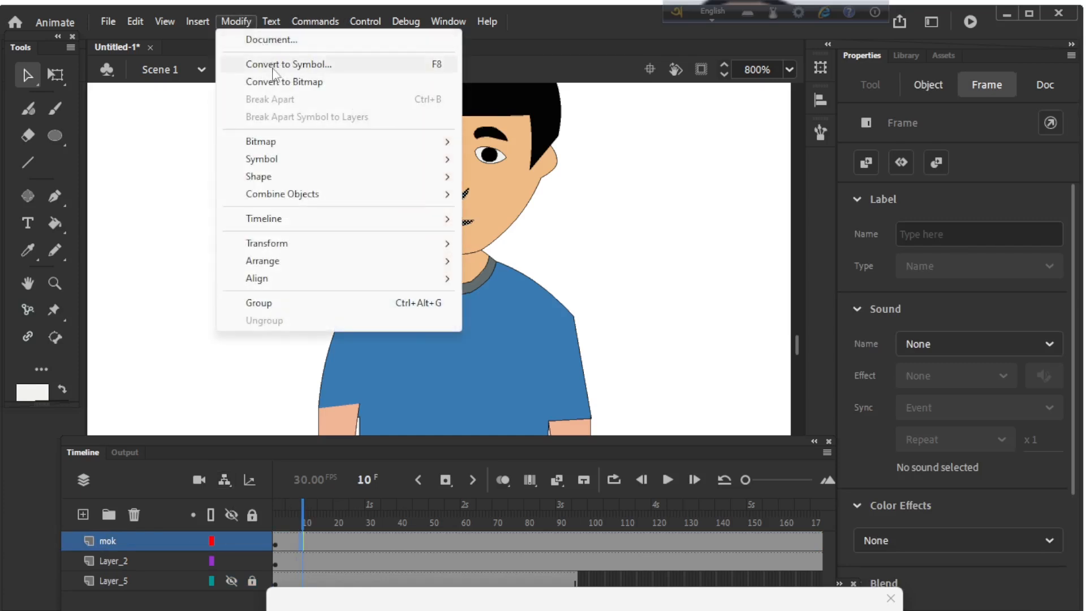
click(275, 72)
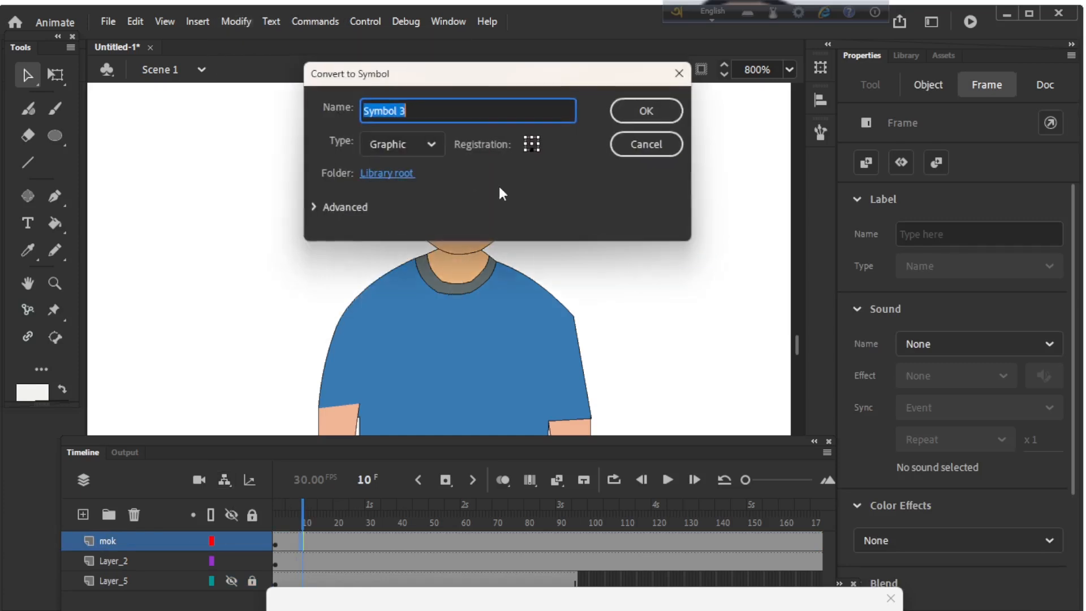
click(648, 111)
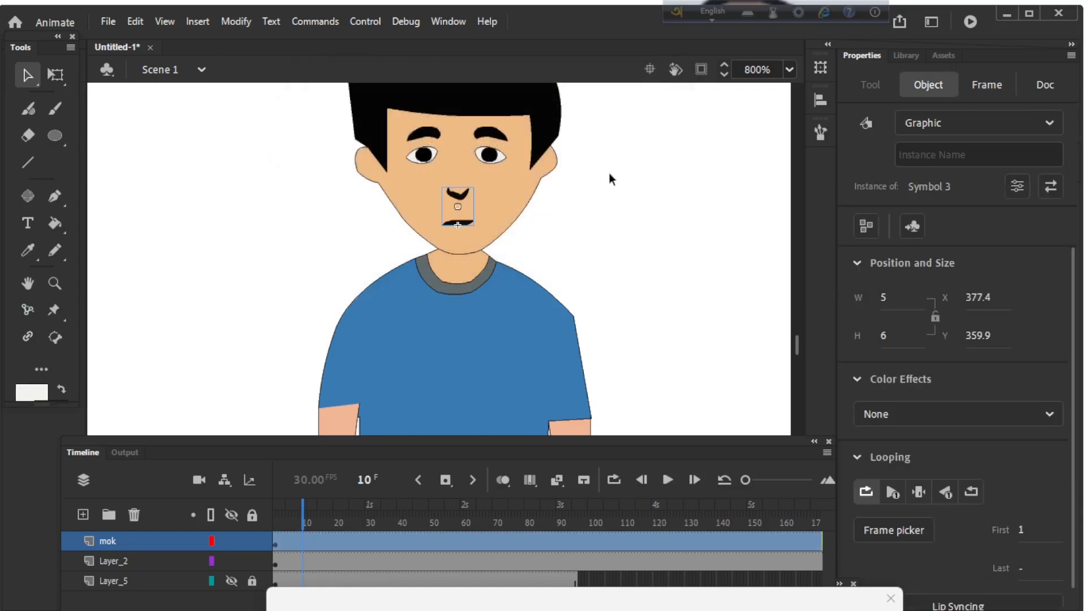
Step: Open the new nose-and-mouth symbol for in-place editing and insert keyframes at frames 2 and 3
click(609, 172)
click(460, 222)
double_click(460, 221)
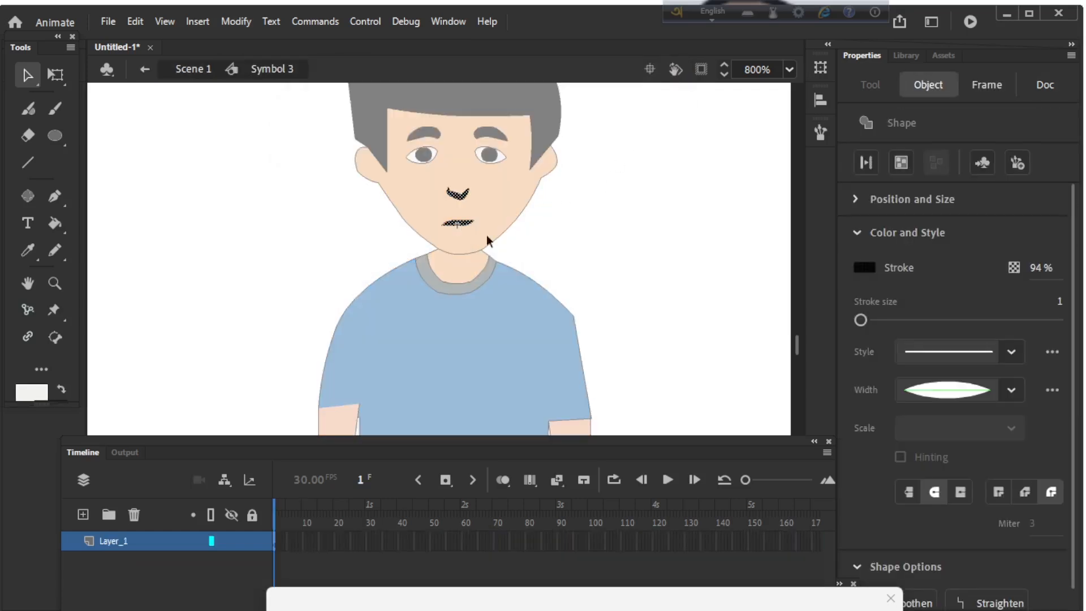
click(526, 261)
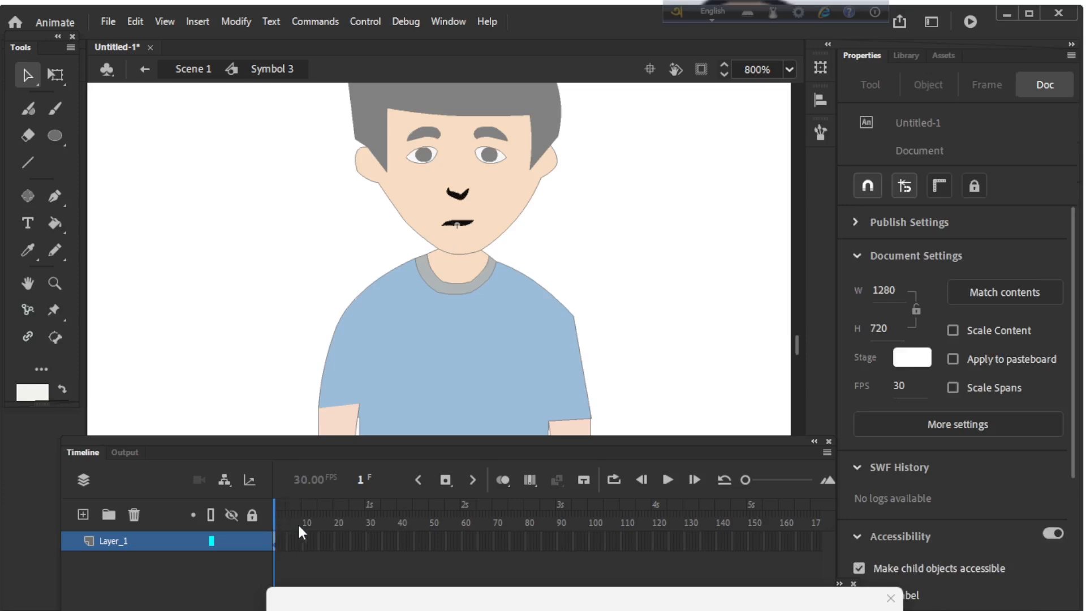
click(447, 481)
click(448, 482)
Step: Delete the nose and mouth drawing from the keyframe at frame 2
click(275, 507)
mouse_move(273, 503)
mouse_down()
mouse_move(278, 490)
mouse_move(276, 503)
mouse_up()
key(ctrl+=)
drag(491, 144, 493, 278)
click(276, 513)
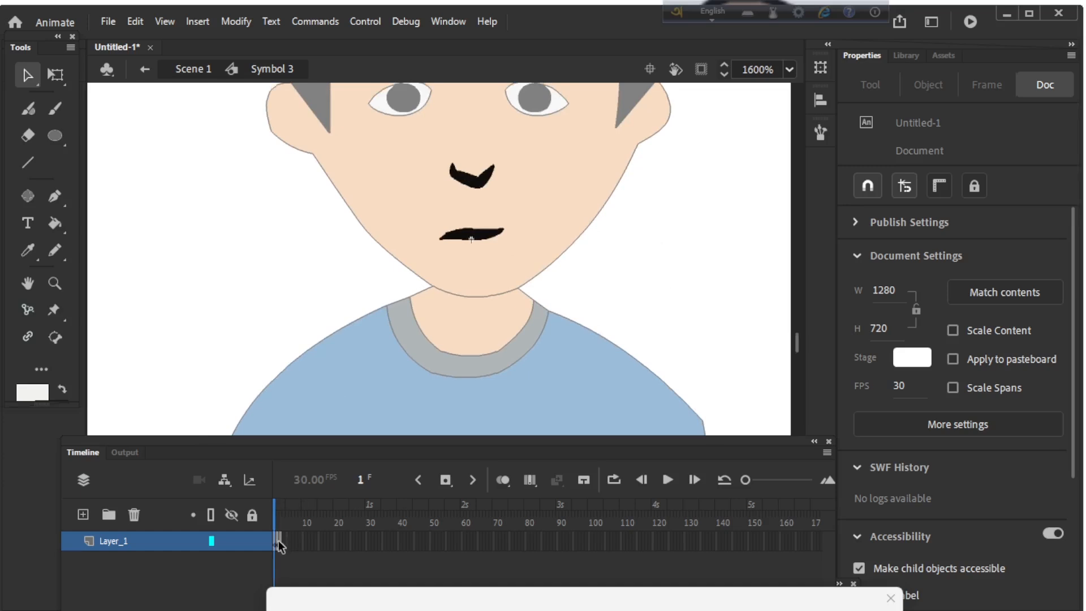
drag(277, 544, 274, 545)
click(286, 544)
click(276, 512)
click(277, 506)
drag(449, 219, 498, 240)
mouse_move(419, 146)
mouse_down()
mouse_move(476, 188)
mouse_move(532, 259)
mouse_up()
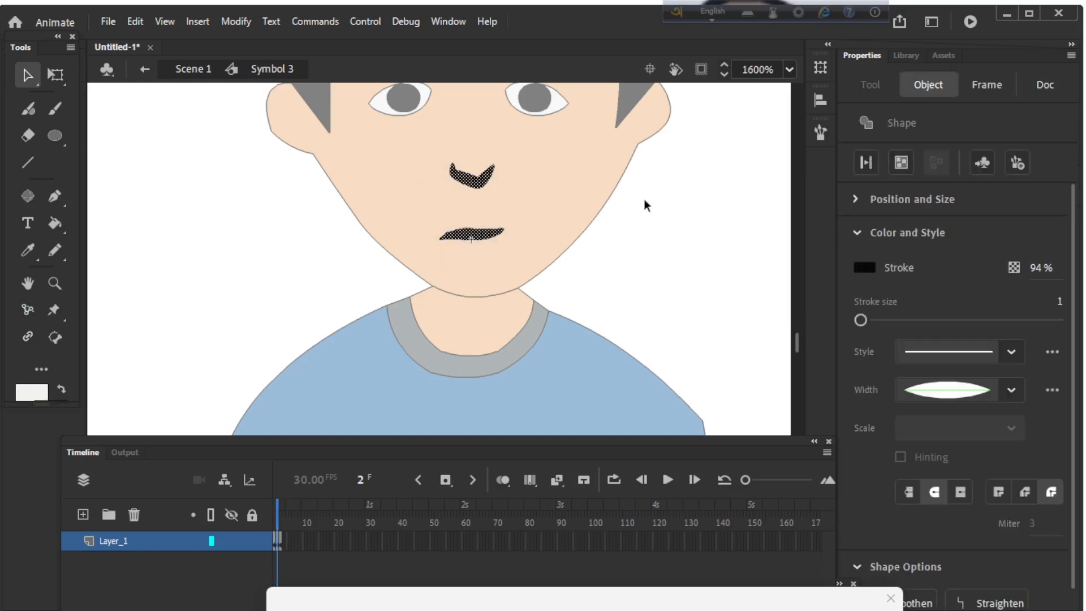
key(Delete)
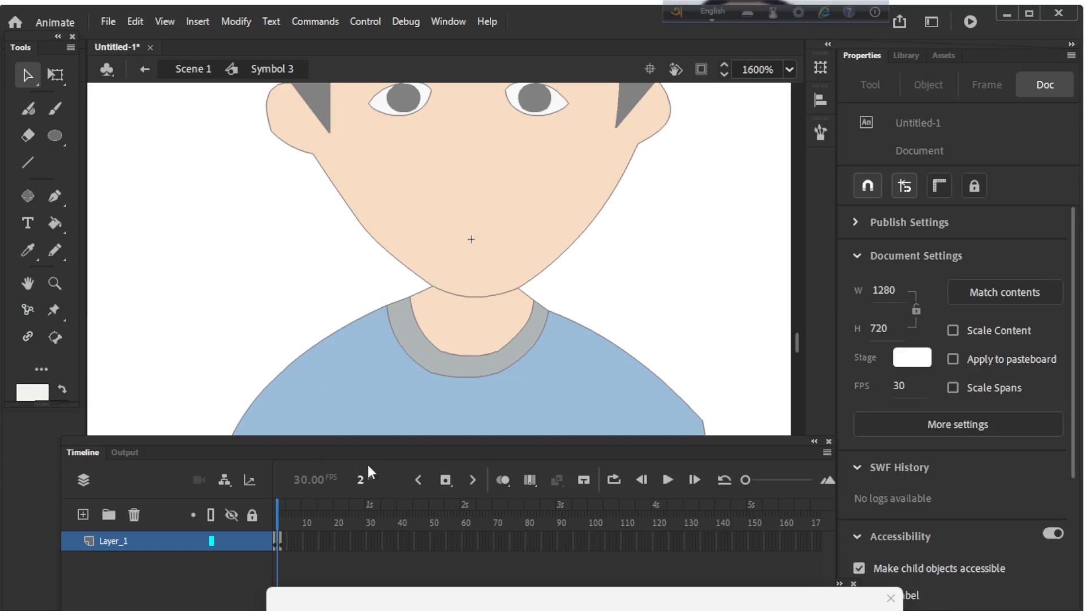
Step: Turn on onion skinning and outline an open mouth on frame 2 with the Line tool, using the tapered width profile
click(503, 482)
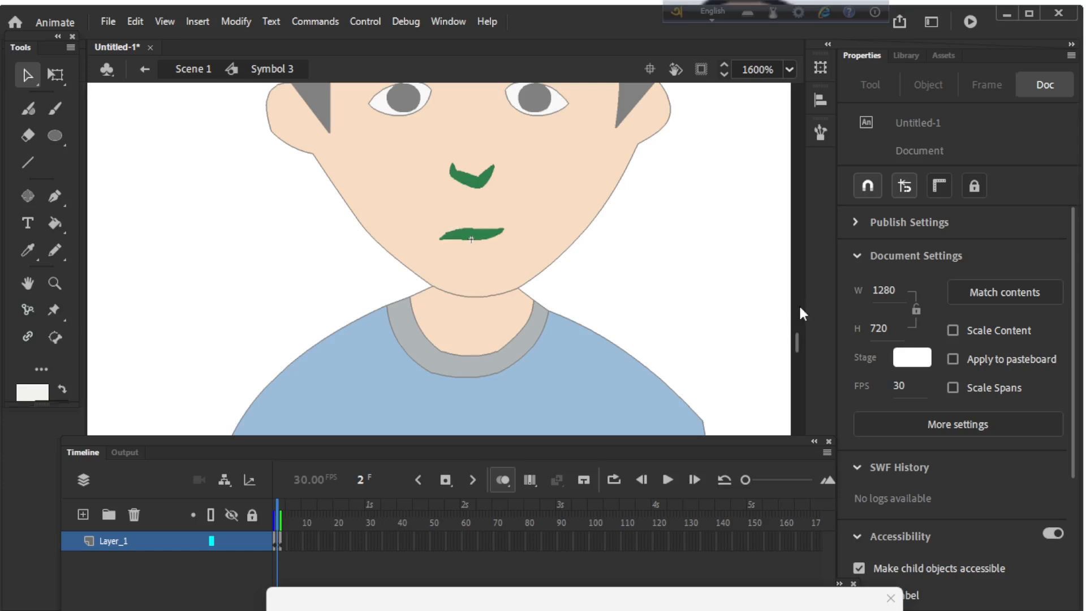
key(n)
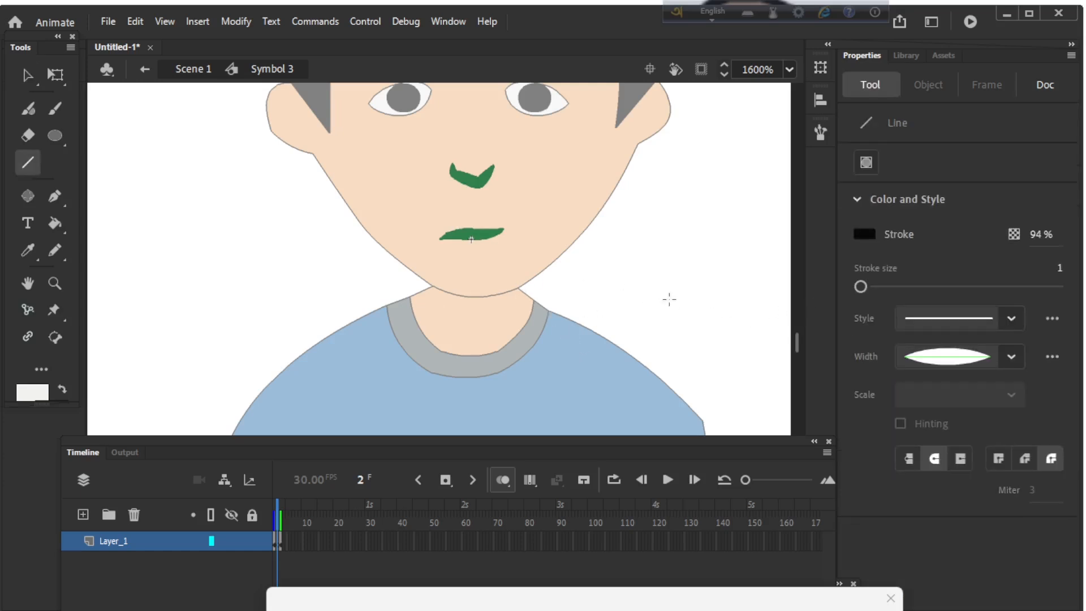
click(1005, 358)
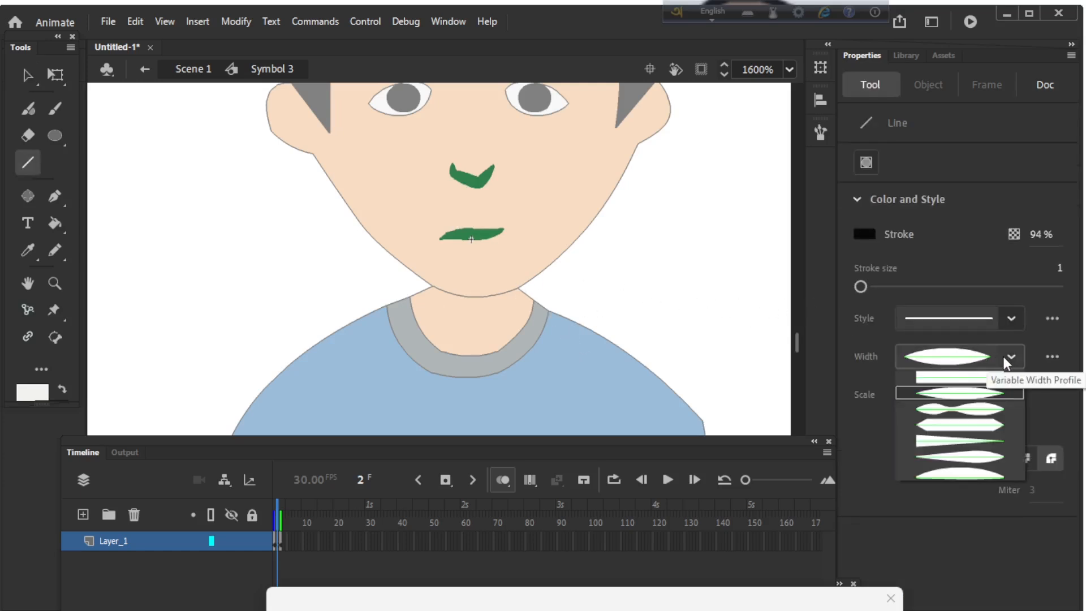
click(966, 367)
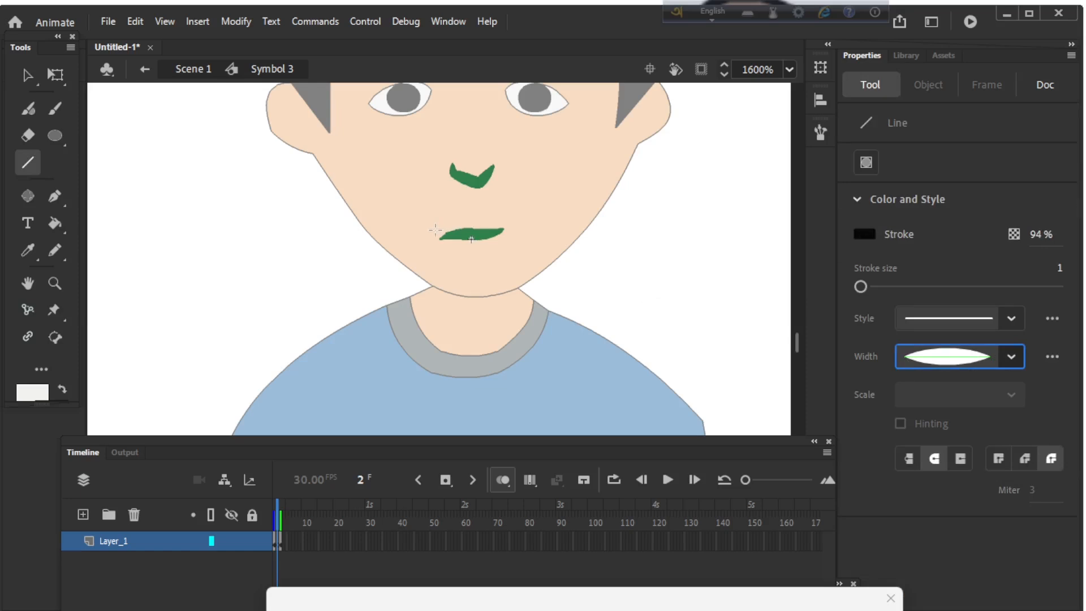
mouse_move(433, 229)
mouse_down()
mouse_move(525, 228)
mouse_move(465, 253)
mouse_move(436, 231)
mouse_up()
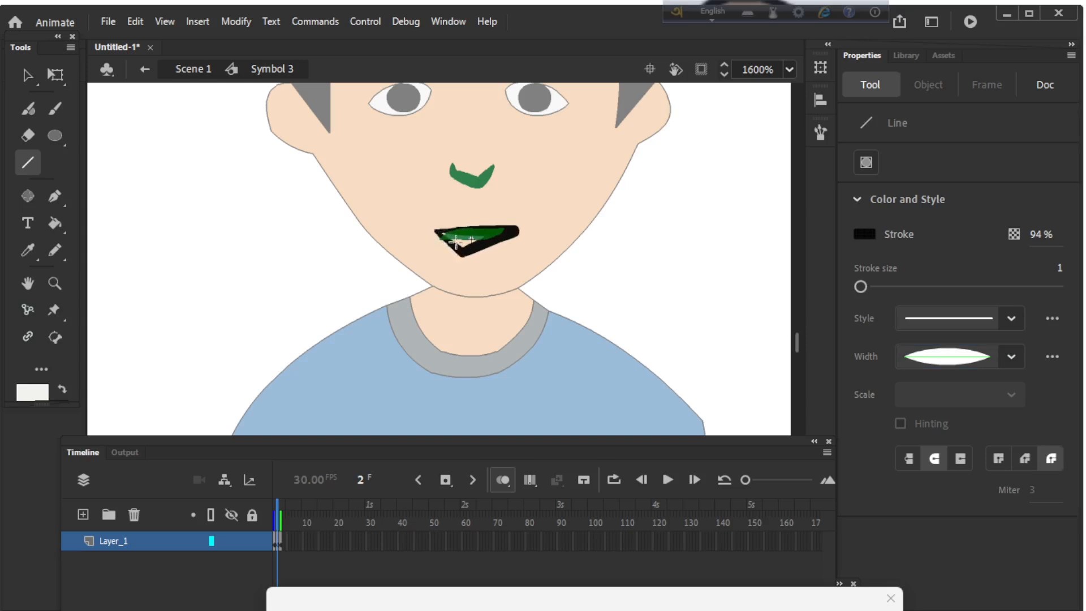
Step: Bend the straight mouth lines on frame 2 into curved lips and turn off onion skinning
key(v)
drag(438, 230, 499, 242)
key(ctrl+z)
click(503, 480)
mouse_move(510, 233)
mouse_down()
mouse_move(521, 225)
mouse_move(493, 235)
mouse_move(507, 232)
mouse_up()
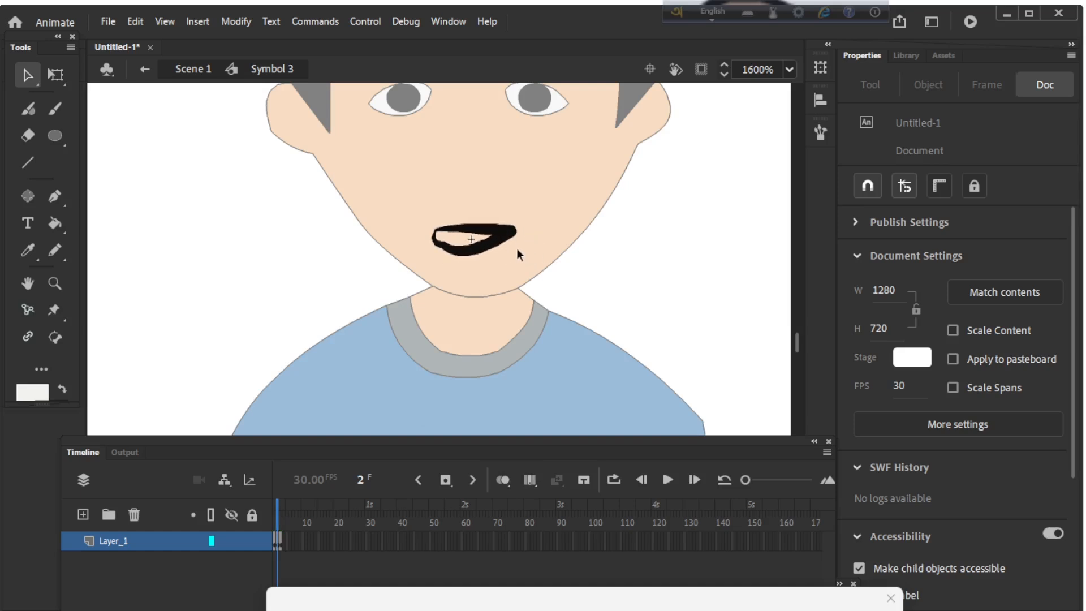
Step: Draw a curved nose on frame 2 with the Pencil tool, tracing the onion-skinned nose and hiding the onion skin when done
drag(276, 506, 275, 504)
click(277, 505)
click(503, 480)
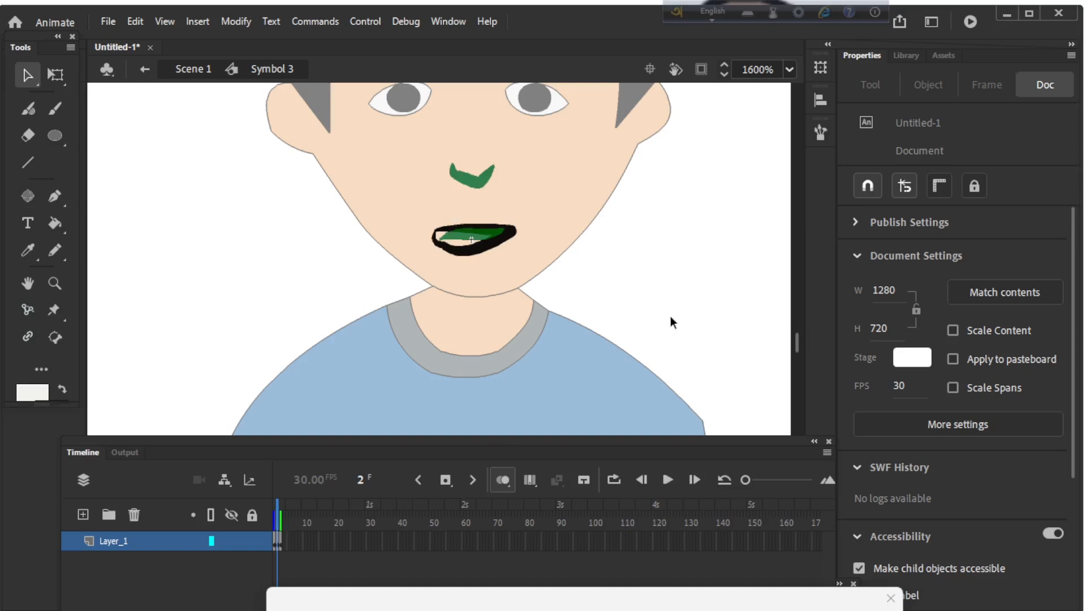
click(55, 250)
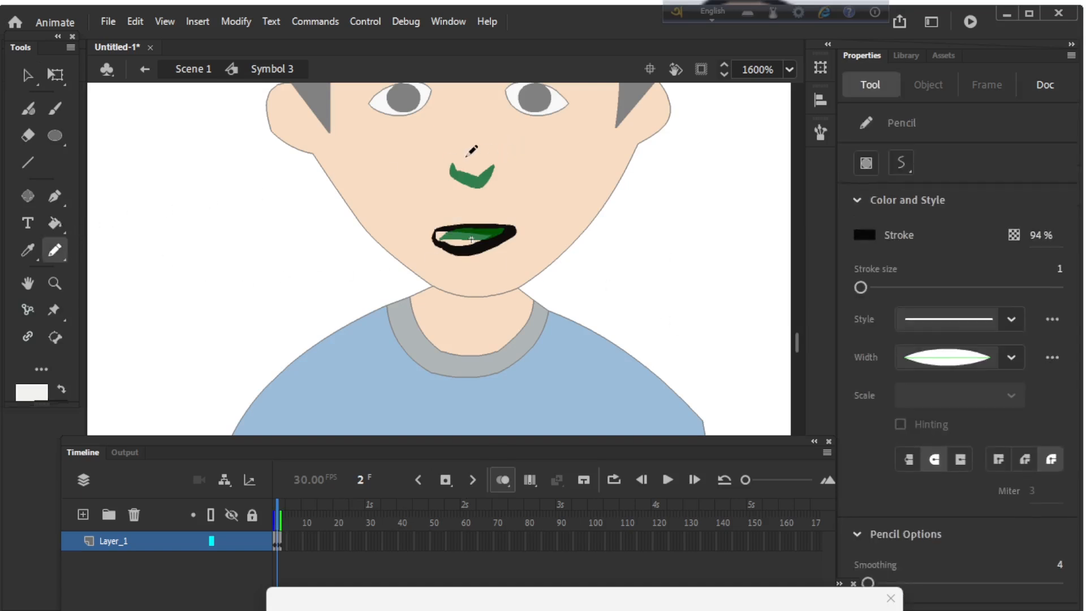
mouse_move(457, 156)
mouse_down()
mouse_move(473, 178)
mouse_move(492, 156)
mouse_up()
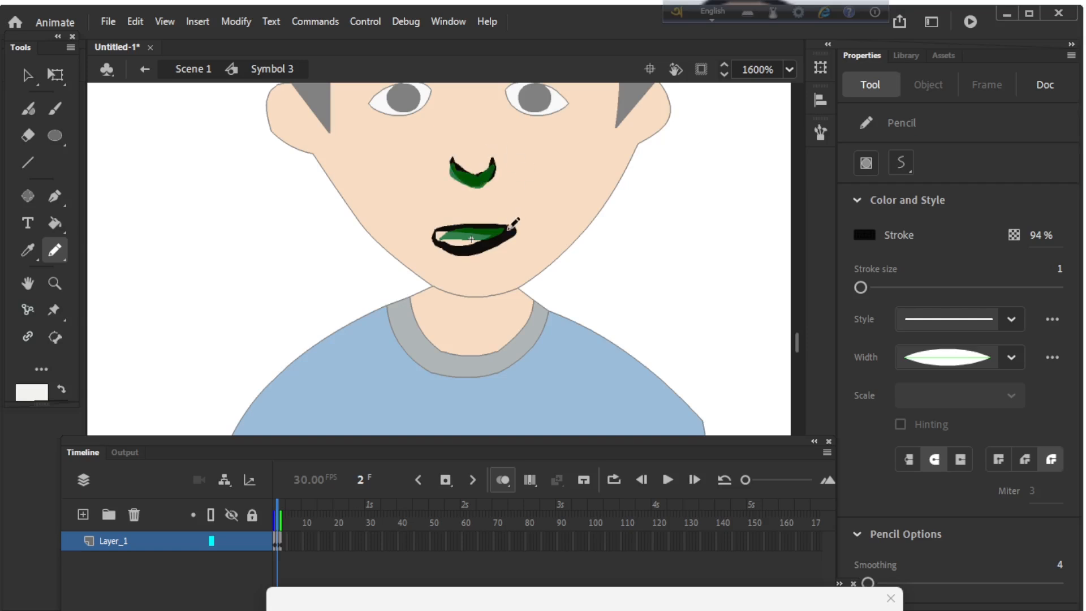
click(503, 480)
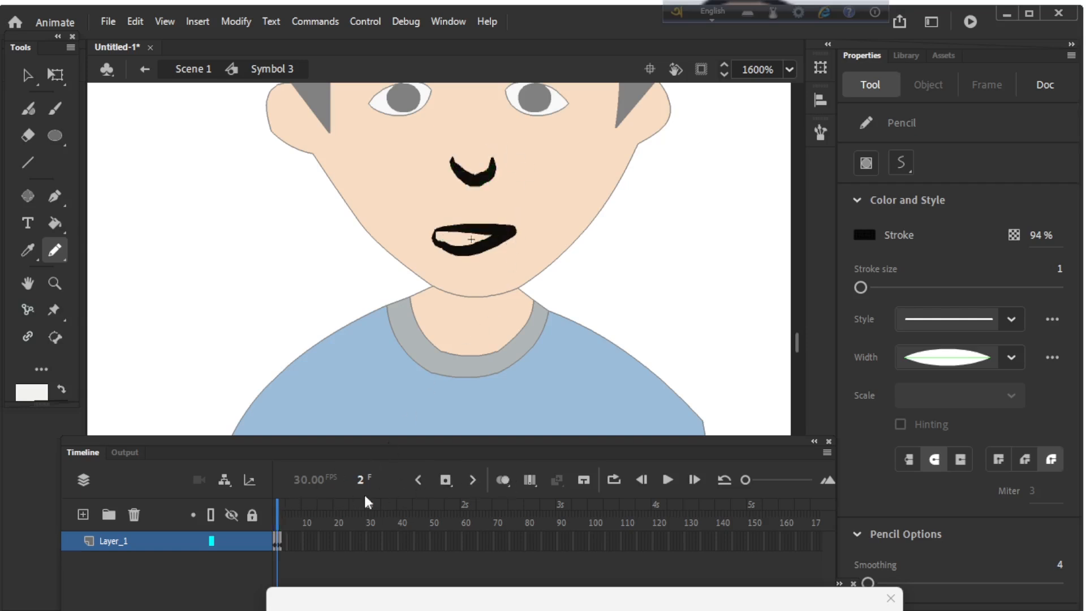
Step: Insert frames after each of the three keyframes so every mouth pose holds for four frames, ending at frame 12
drag(278, 503, 278, 504)
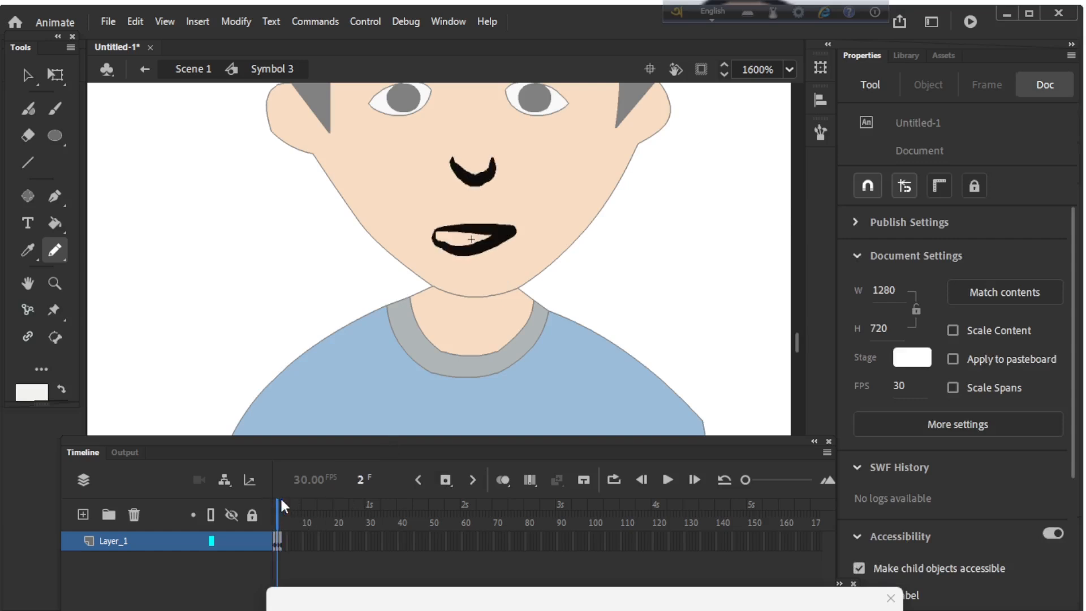
key(F5)
key(F5)
key(F5)
mouse_move(287, 503)
mouse_down()
mouse_move(273, 504)
mouse_move(306, 507)
mouse_up()
key(F5)
key(F5)
key(F5)
key(F5)
key(F5)
key(F5)
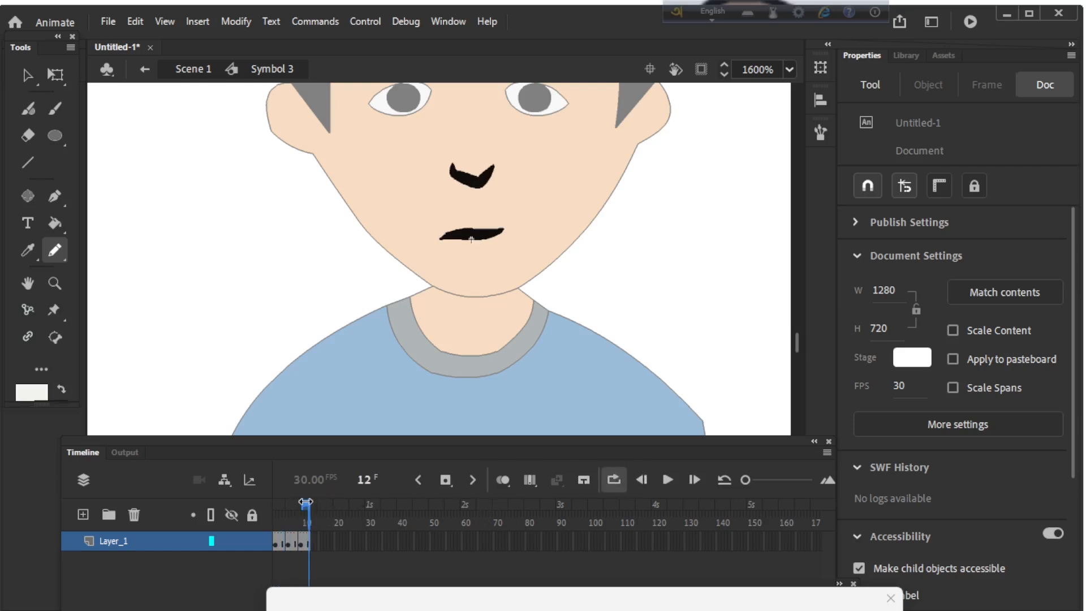
Step: Turn on loop playback and preview the mouth animation, stopping it after checking
click(613, 480)
click(669, 476)
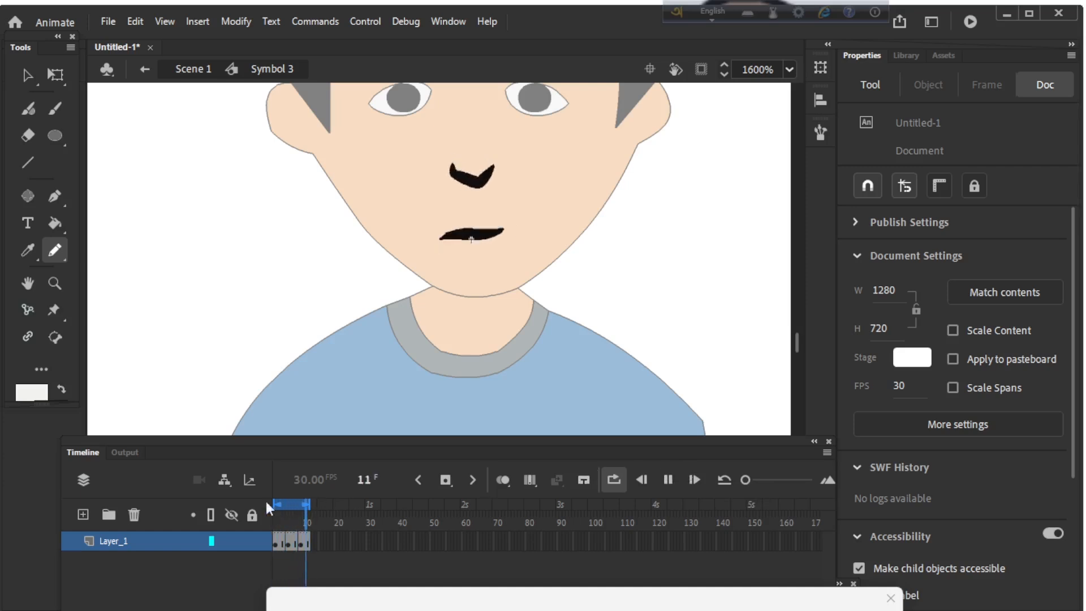
key(Return)
Step: Delete the nose and mouth from the third pose at frame 11 and extend the onion skin range back over the earlier poses
drag(280, 527, 306, 526)
key(v)
drag(414, 159, 520, 254)
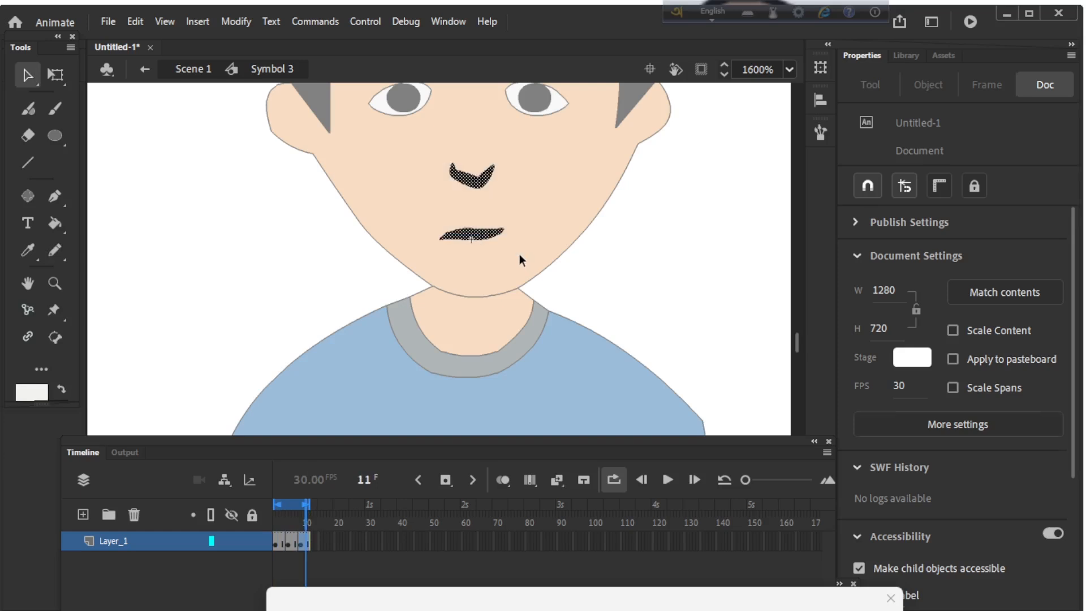
key(Delete)
click(503, 488)
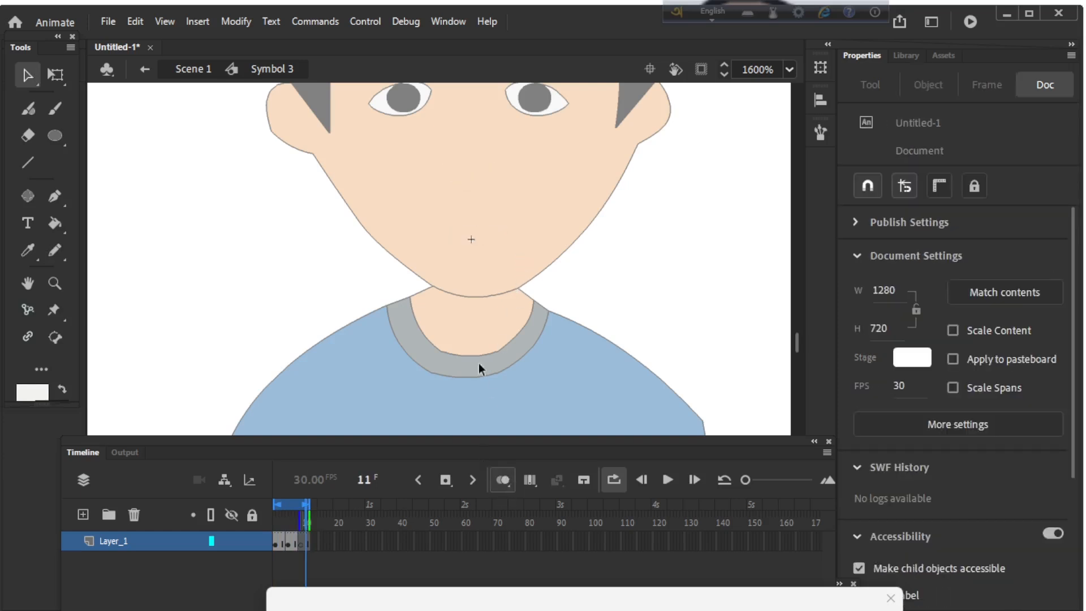
drag(300, 517, 283, 516)
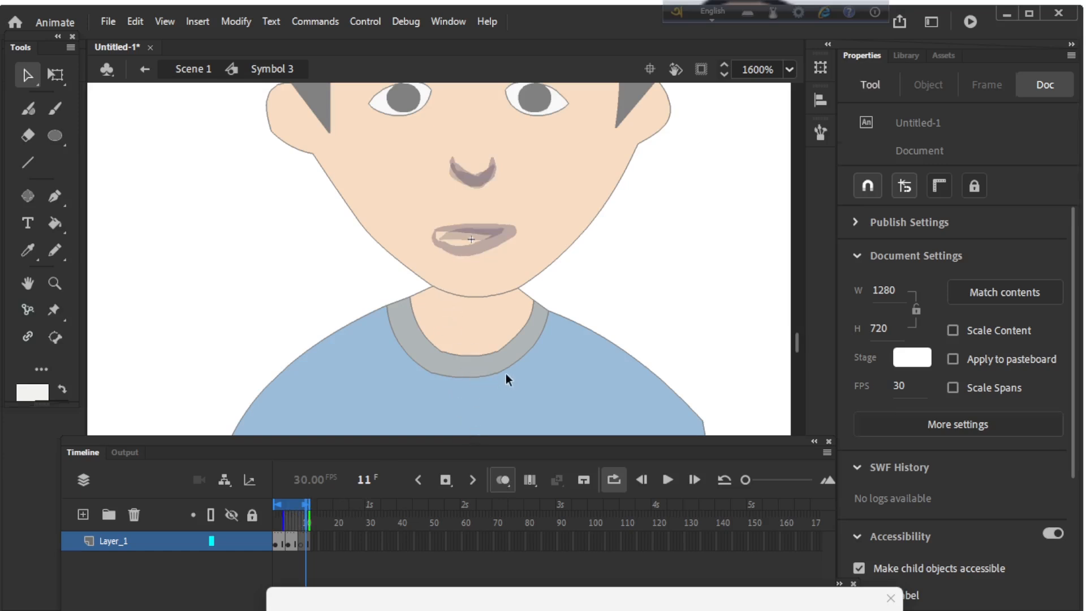
Step: Draw a three-line open mouth for the third pose over the onion skin and bend its lines into curved lips
key(n)
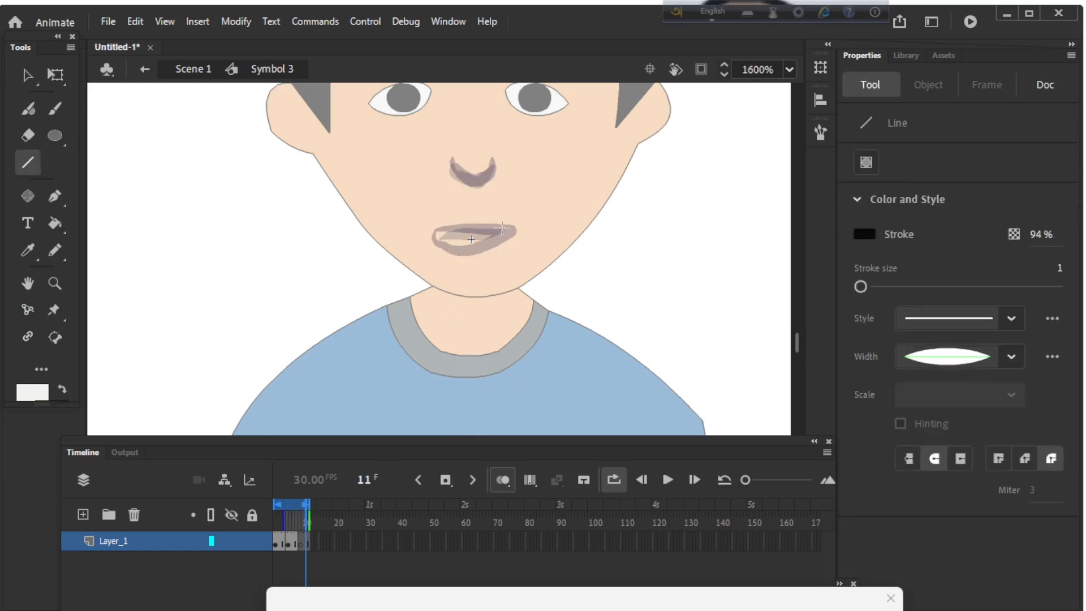
drag(497, 228, 431, 232)
drag(432, 232, 465, 260)
mouse_move(465, 260)
mouse_down()
mouse_move(514, 234)
mouse_move(497, 232)
mouse_up()
key(v)
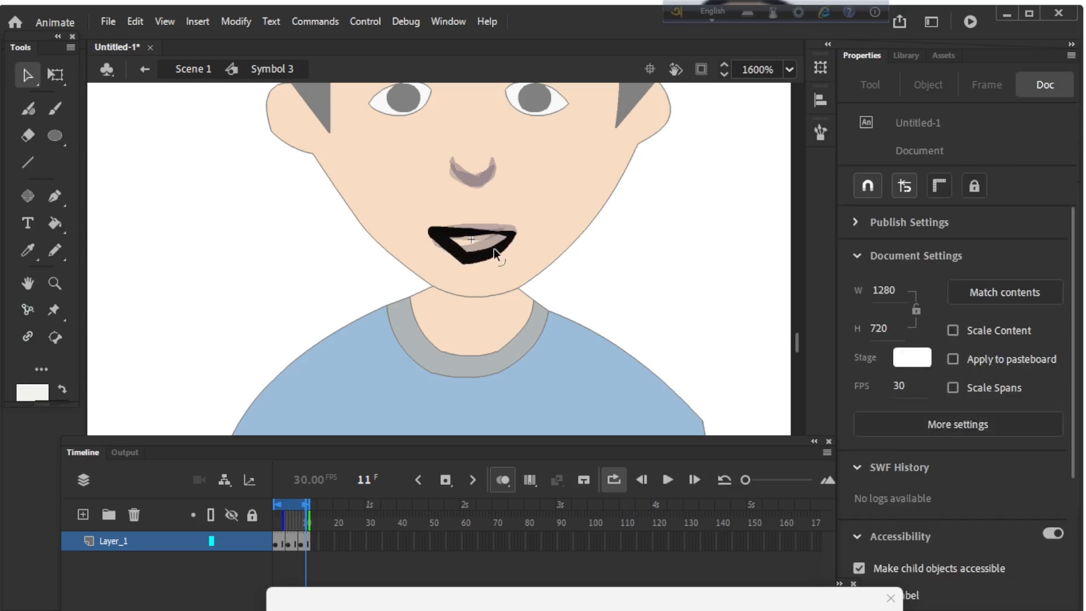
drag(454, 243, 447, 249)
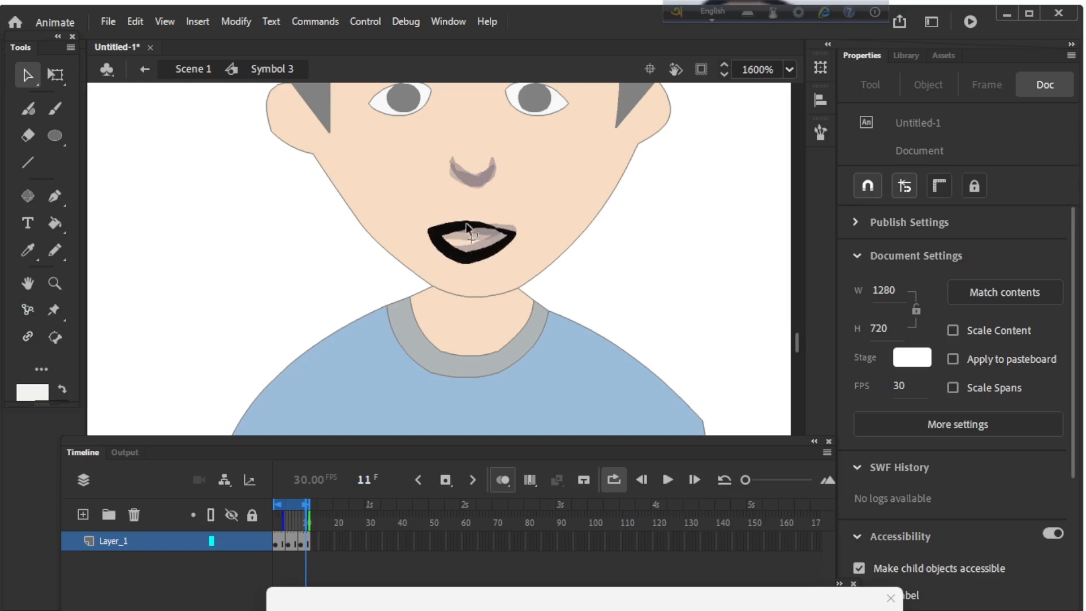
Step: Draw a curved nose on the third pose at frame 11 with the Pencil, over the onion-skinned nose
key(shift+y)
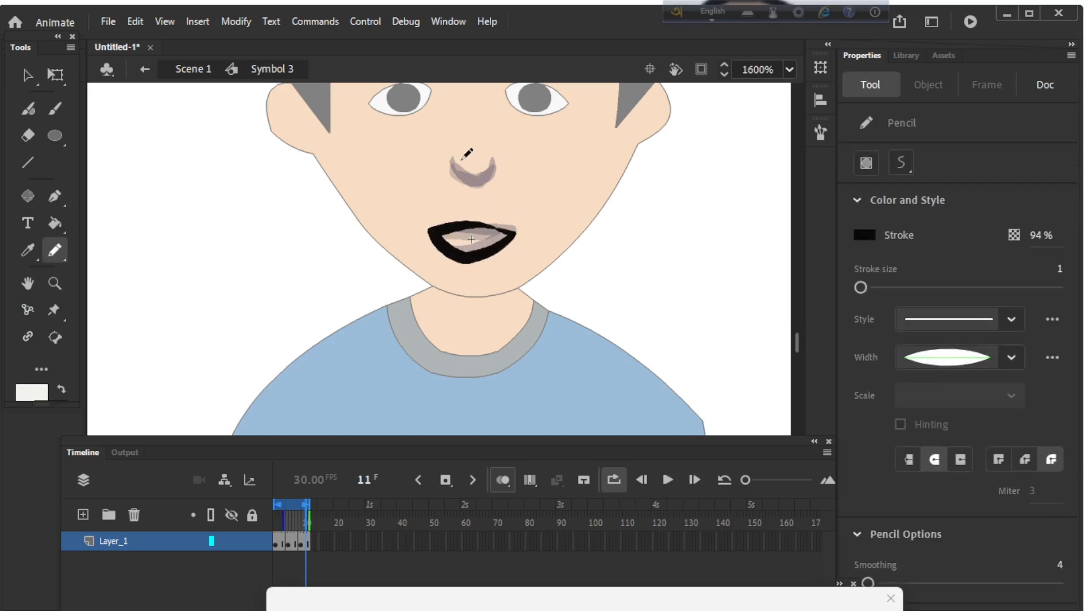
mouse_move(449, 159)
mouse_down()
mouse_move(456, 180)
mouse_move(491, 175)
mouse_up()
drag(494, 160, 495, 158)
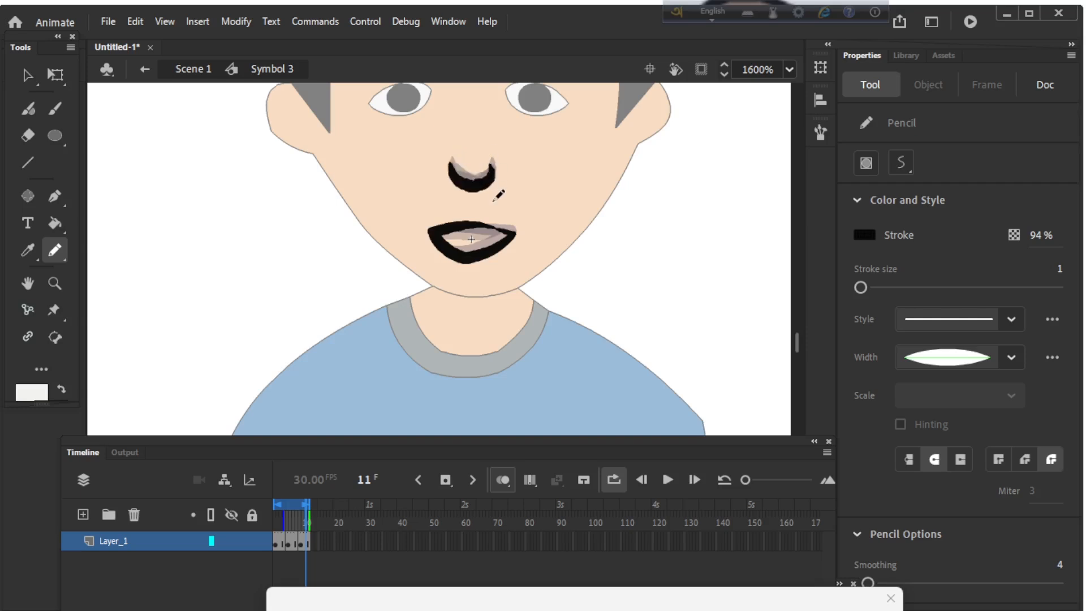
Step: Turn off onion skinning and preview the looping mouth animation, stopping playback after checking
click(504, 480)
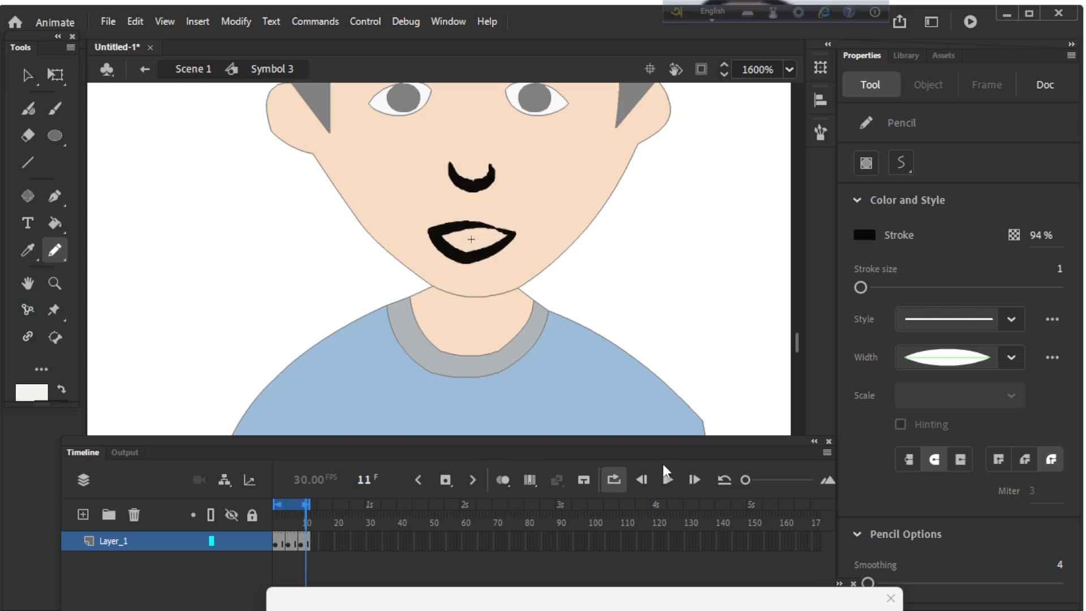
click(667, 480)
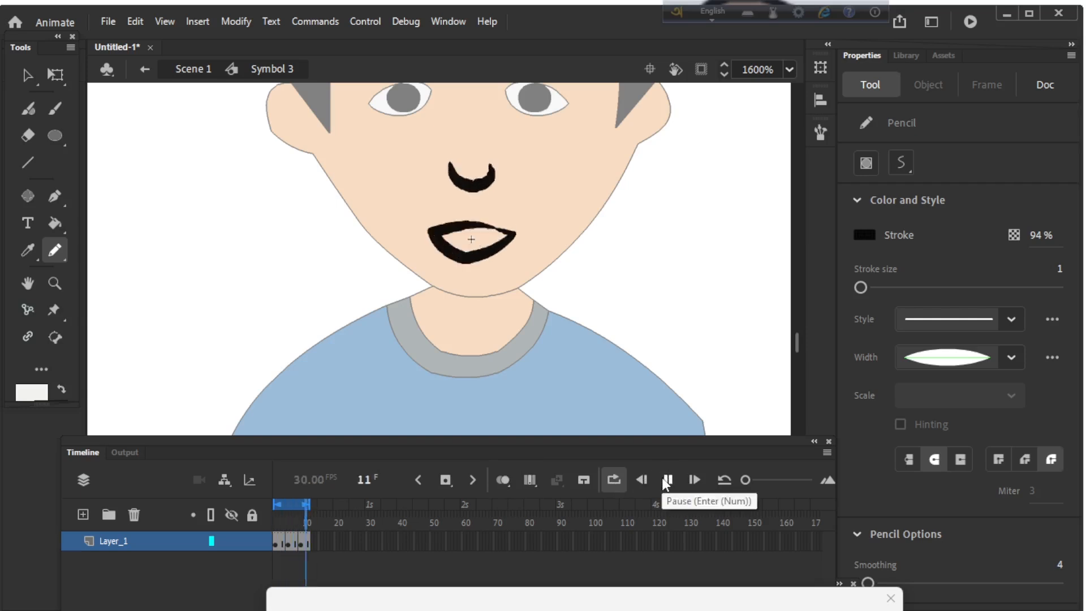
key(ctrl+minus)
key(ctrl+minus)
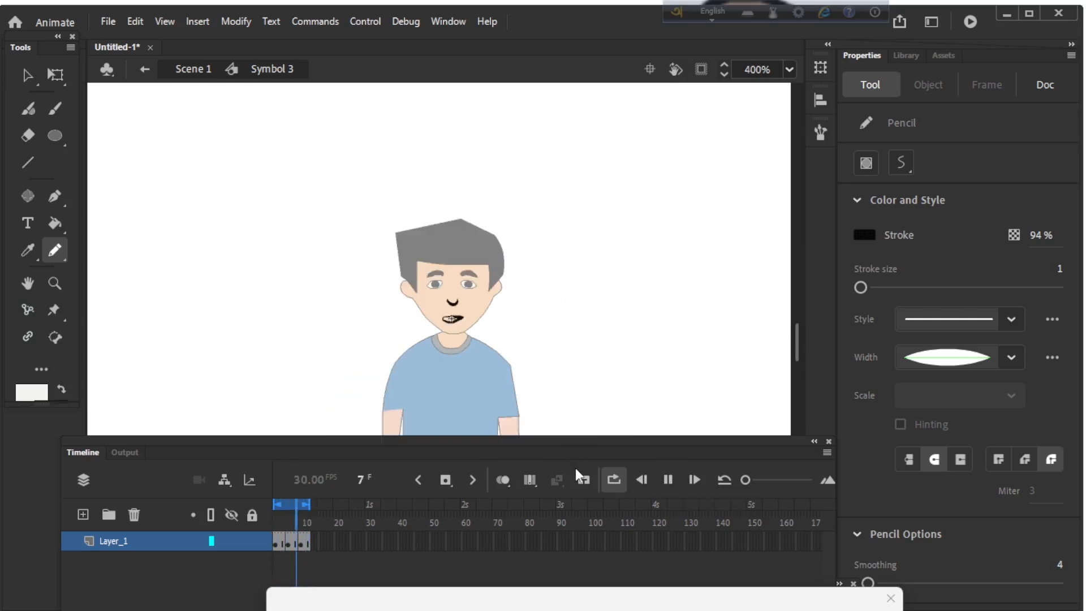
click(667, 480)
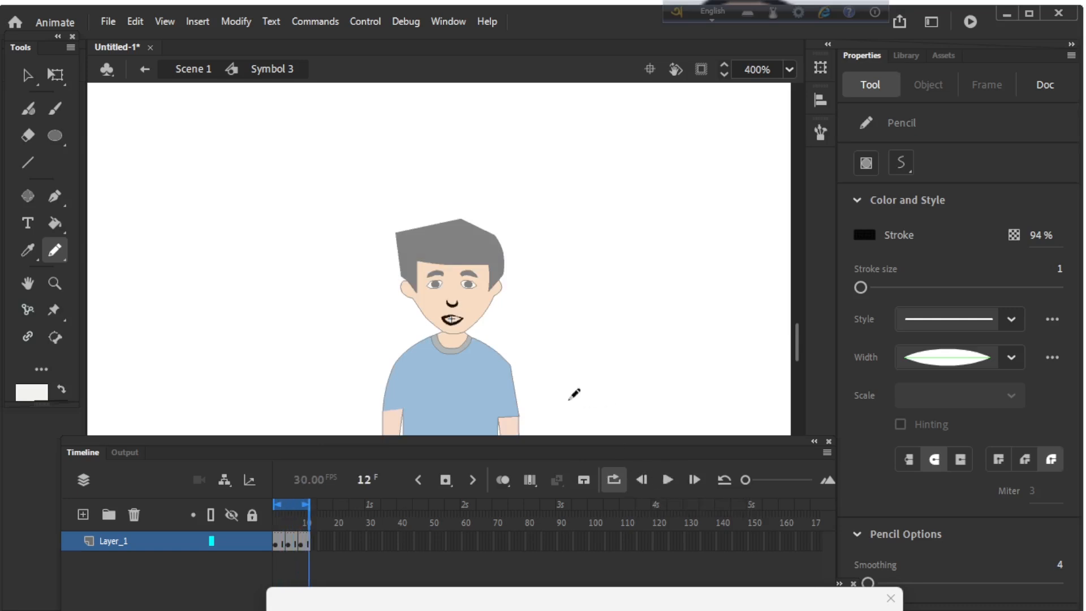
Step: Go to the second mouth pose at frame 7 and set the Line tool's stroke size to 0.1
key(ctrl+equal)
key(ctrl+equal)
mouse_move(304, 511)
mouse_down()
mouse_move(274, 513)
mouse_move(293, 514)
mouse_up()
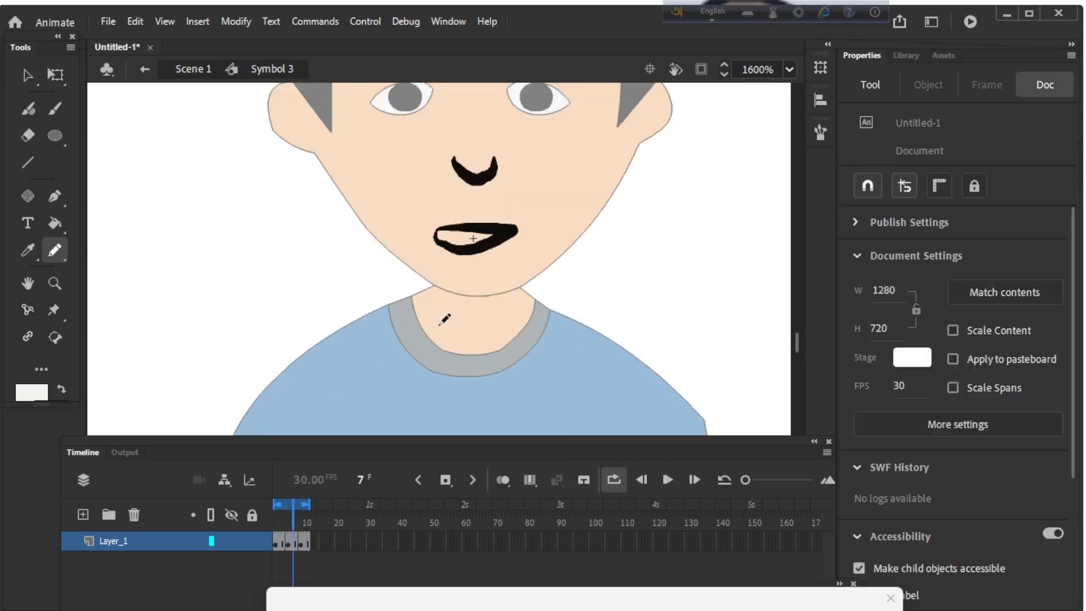
key(n)
key(ctrl+equal)
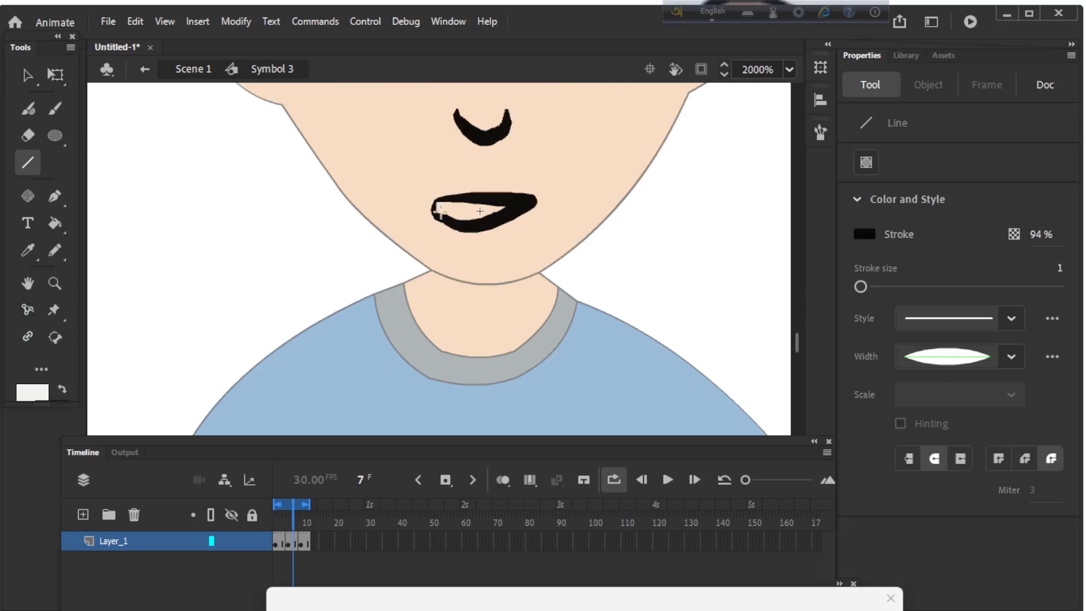
drag(438, 211, 459, 208)
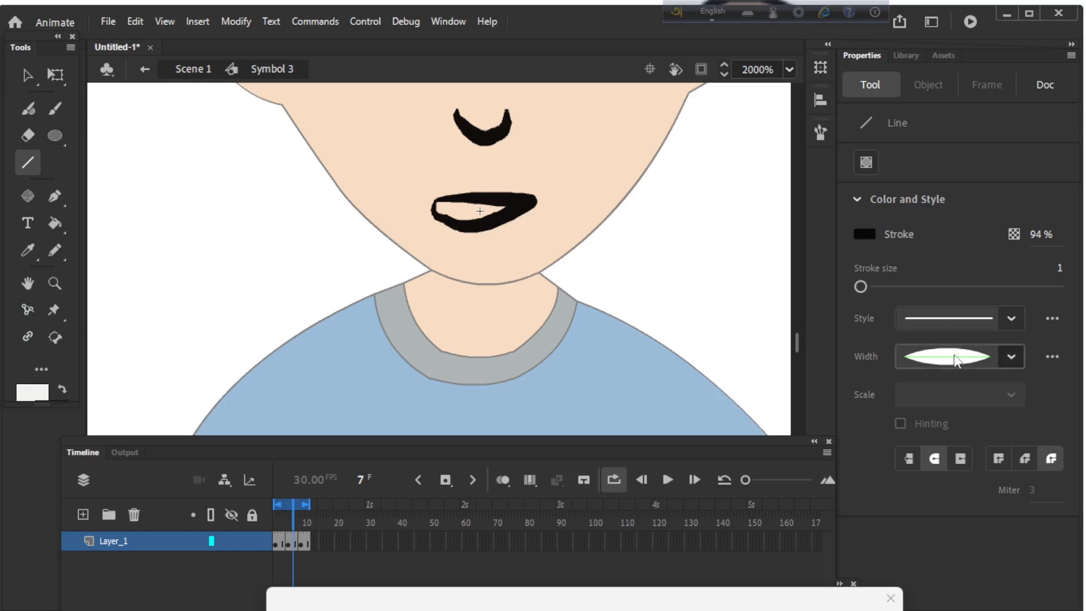
click(1012, 356)
click(895, 266)
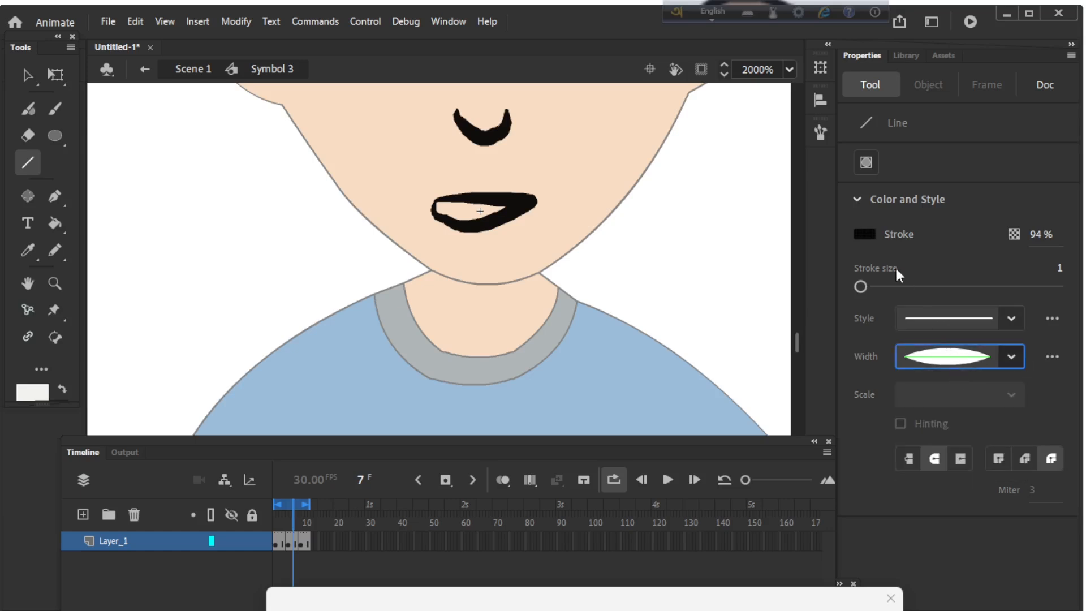
drag(857, 286, 837, 283)
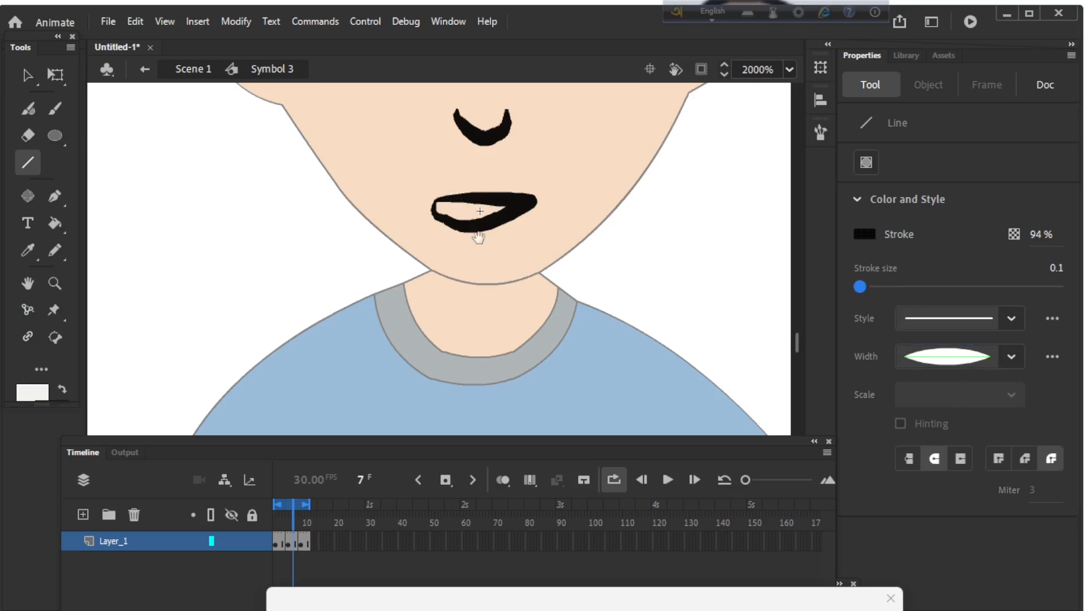
Step: Draw thin lines inside the second pose's open mouth to mark off the teeth, undoing misplaced strokes
drag(479, 238, 504, 300)
drag(461, 265, 483, 276)
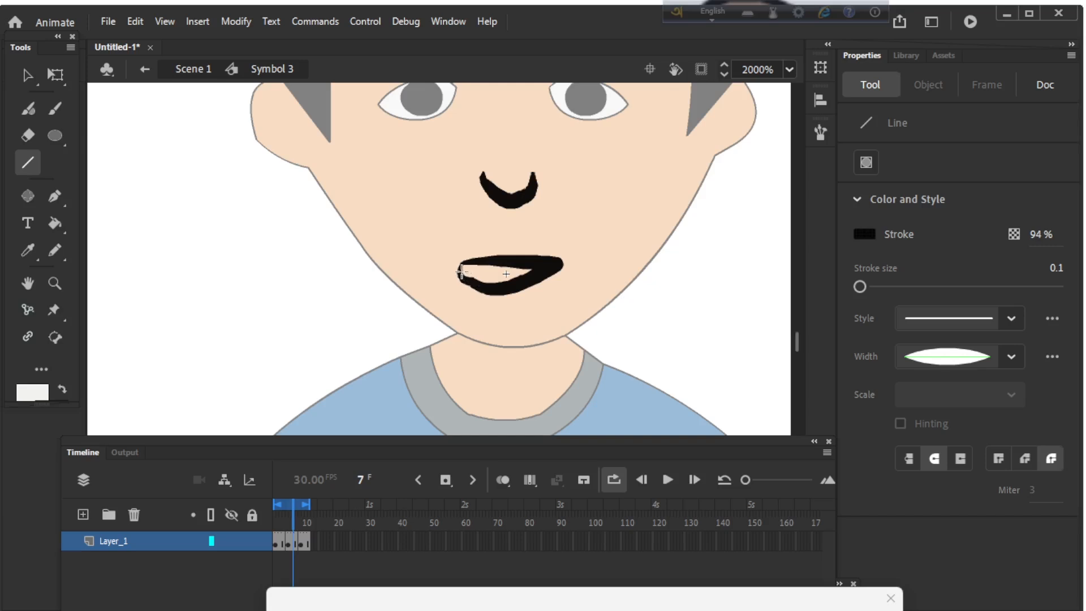
drag(462, 272, 525, 271)
key(ctrl+z)
key(ctrl+z)
mouse_move(495, 274)
mouse_down()
mouse_move(516, 277)
mouse_move(507, 282)
mouse_up()
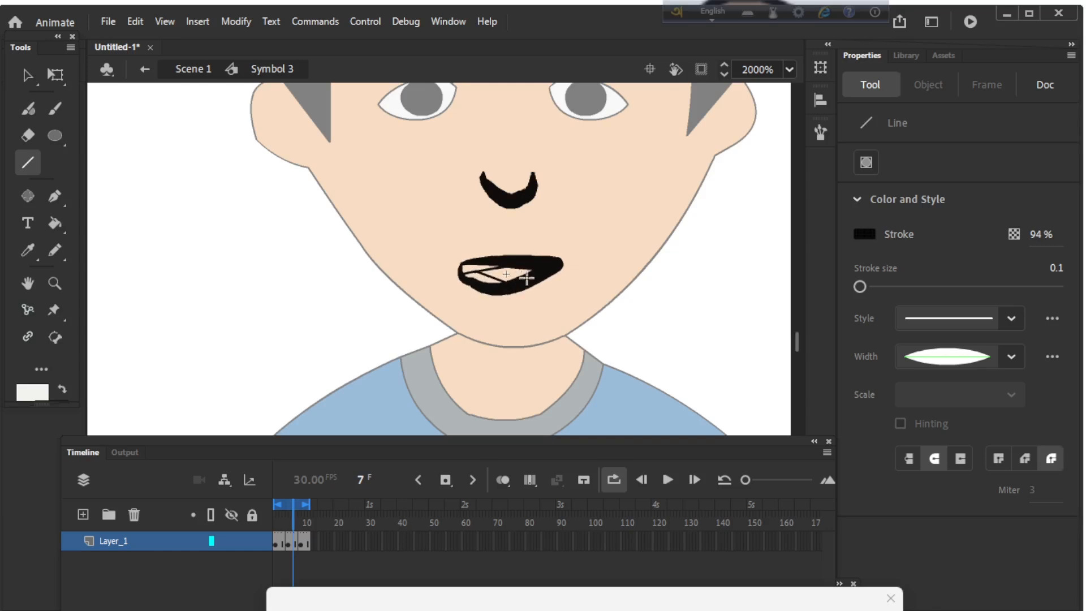
Step: Delete the stray line segments near the mouth corner and extend the remaining tooth line to that corner
key(v)
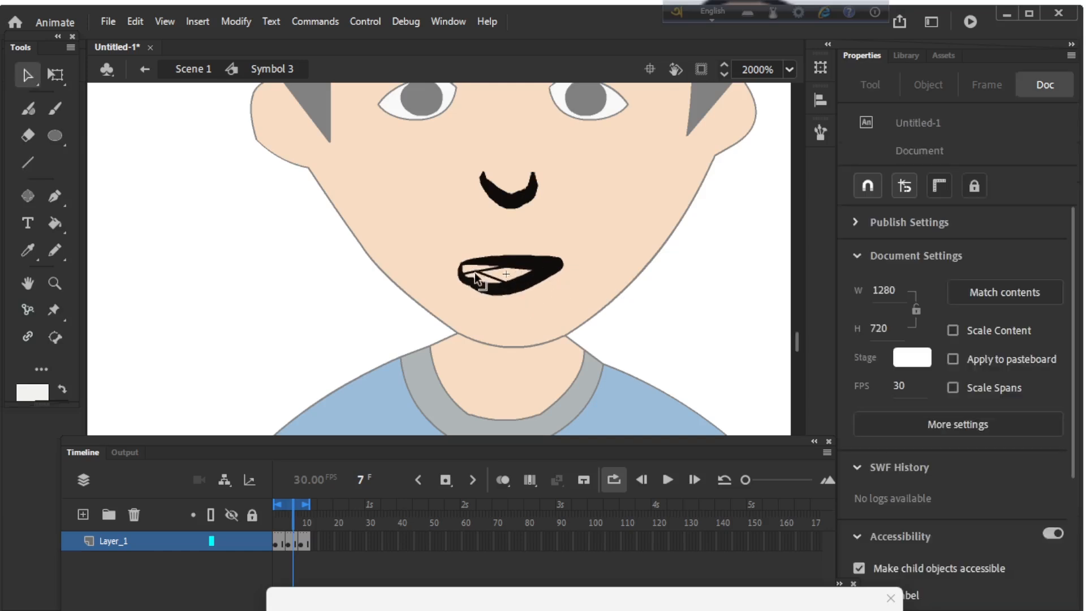
click(468, 275)
key(Delete)
click(473, 280)
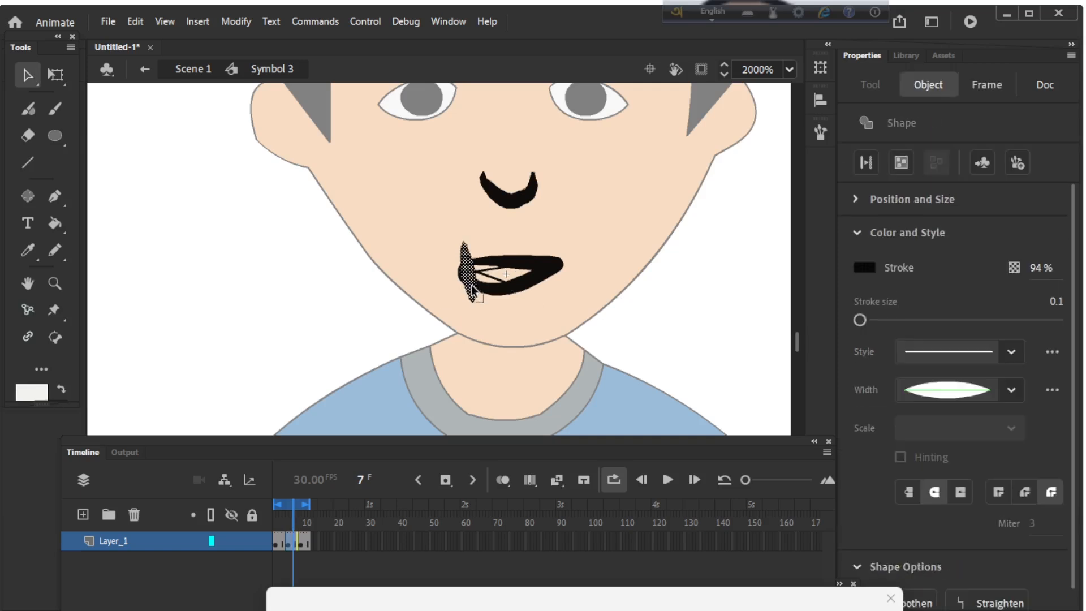
key(Delete)
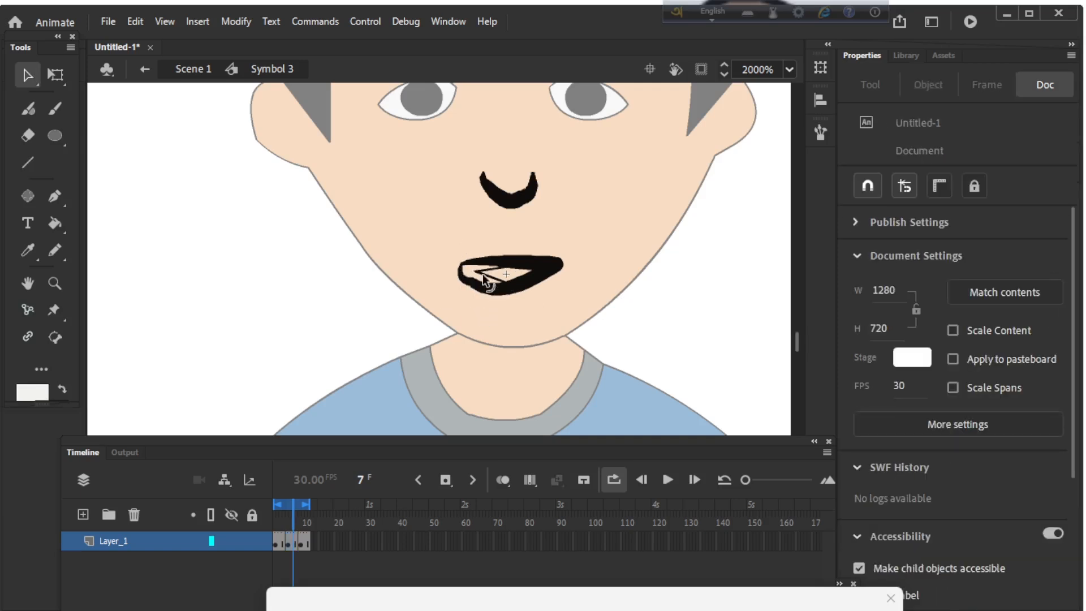
drag(477, 271, 469, 273)
Step: Fill the tooth areas between the thin lines and the lips of the second pose with white
key(i)
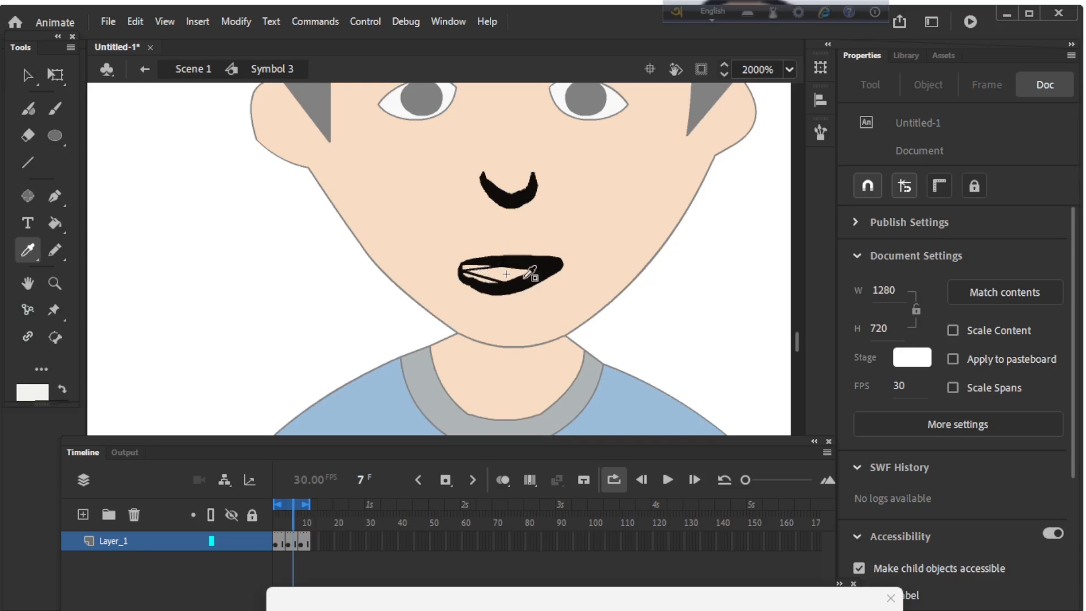
click(515, 281)
click(487, 283)
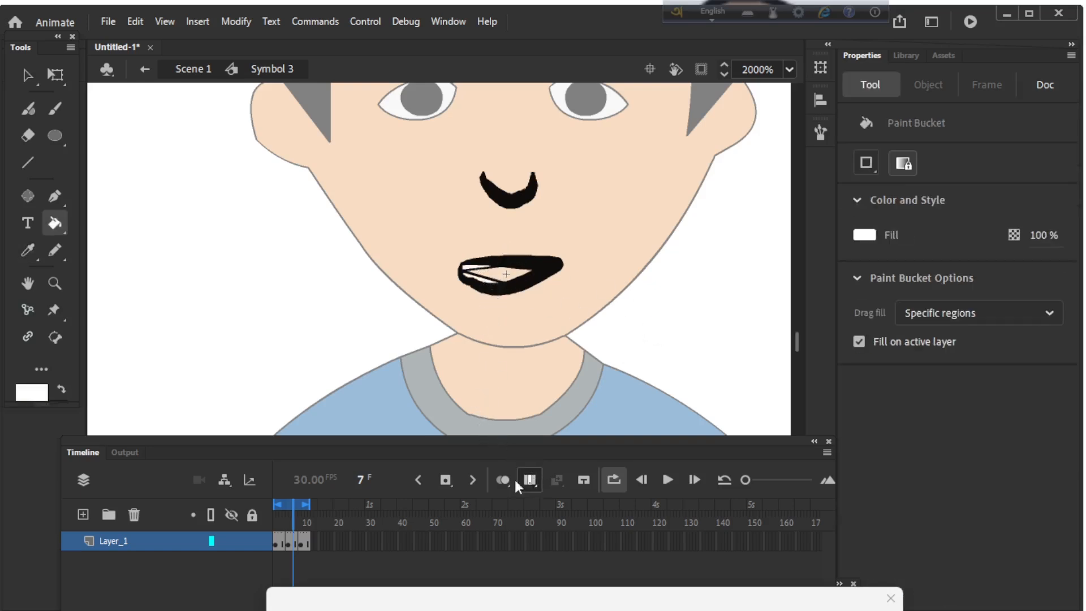
Step: Draw thin upper and lower tooth lines inside the third pose's mouth at frame 9 and adjust the upper one
click(668, 480)
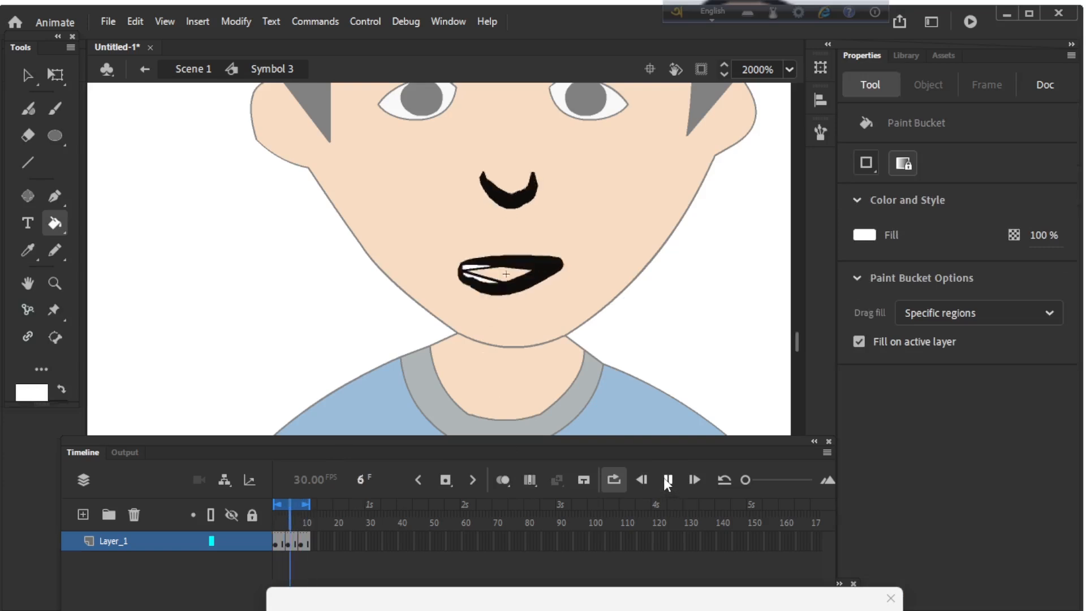
click(668, 480)
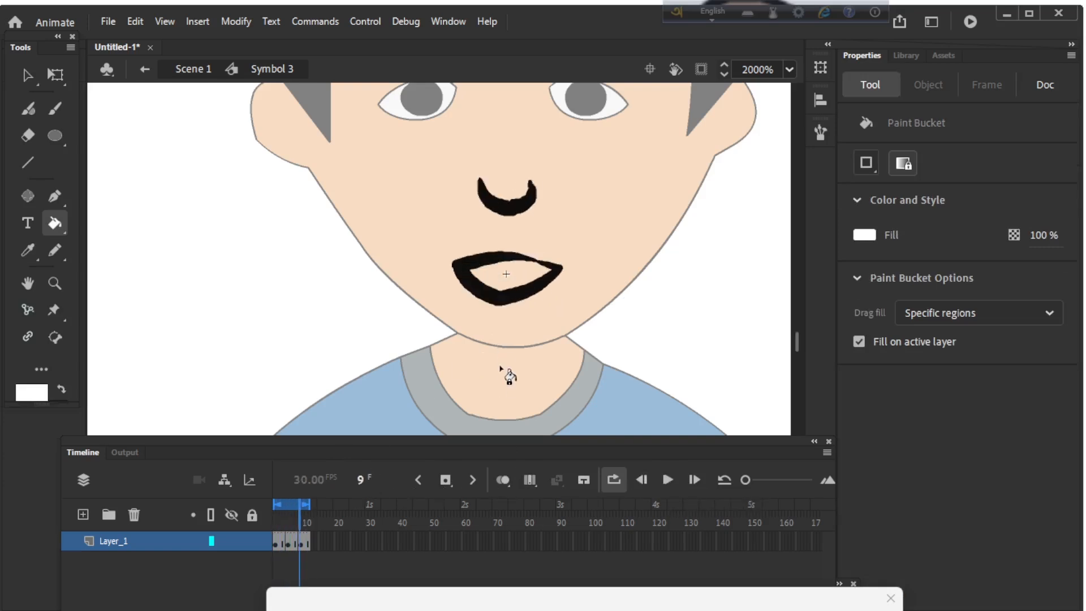
key(n)
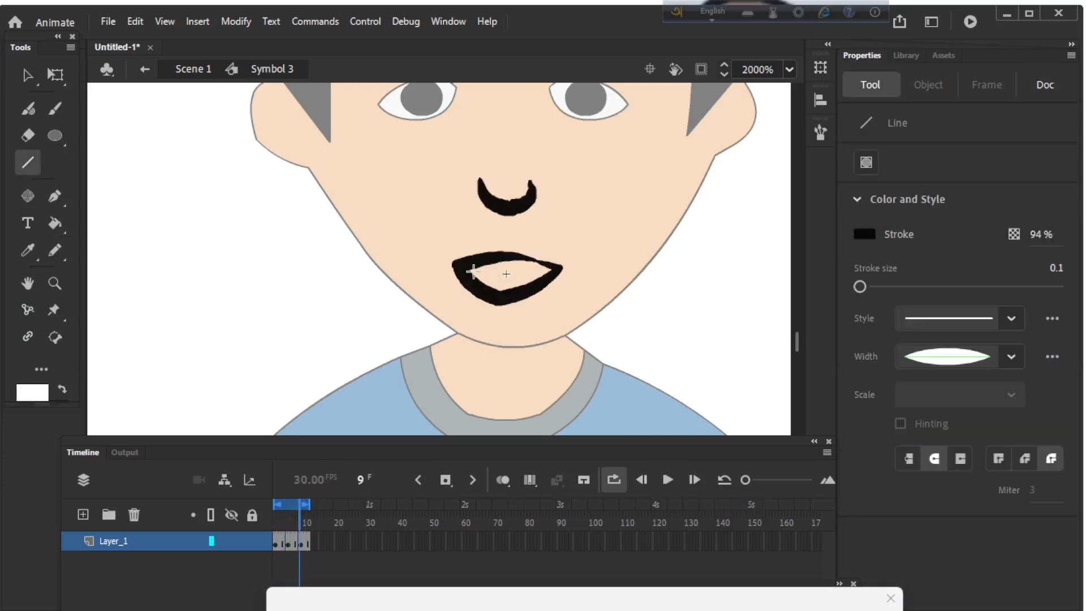
mouse_move(473, 272)
mouse_down()
mouse_move(552, 271)
mouse_move(498, 290)
mouse_move(506, 286)
mouse_up()
drag(505, 286, 474, 276)
key(v)
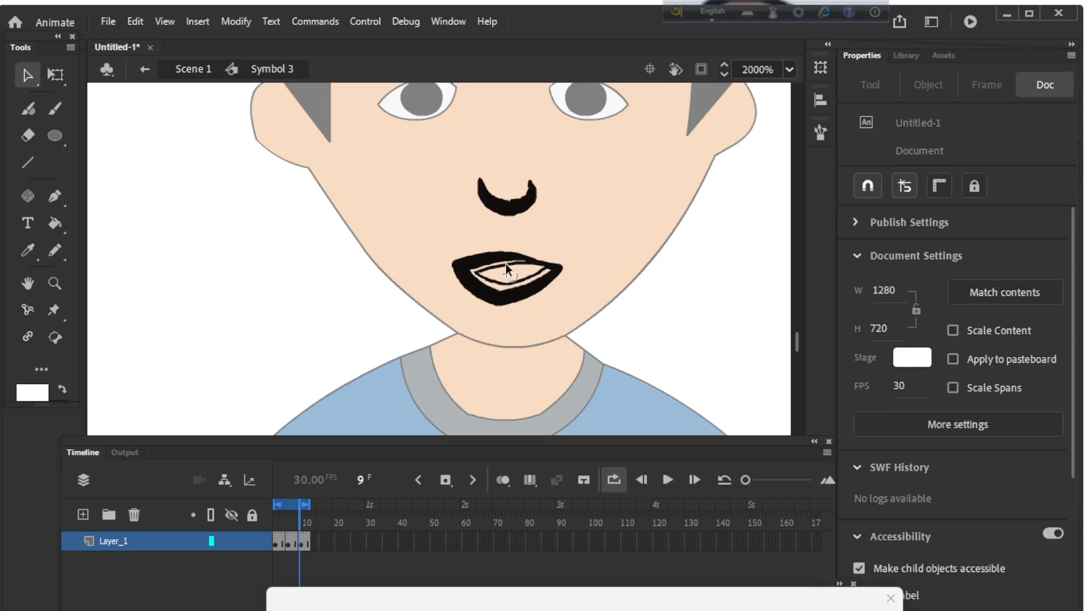
drag(503, 266, 469, 271)
Step: Fill the upper and lower tooth areas of the third pose with white, leaving the middle of the mouth unfilled
click(648, 309)
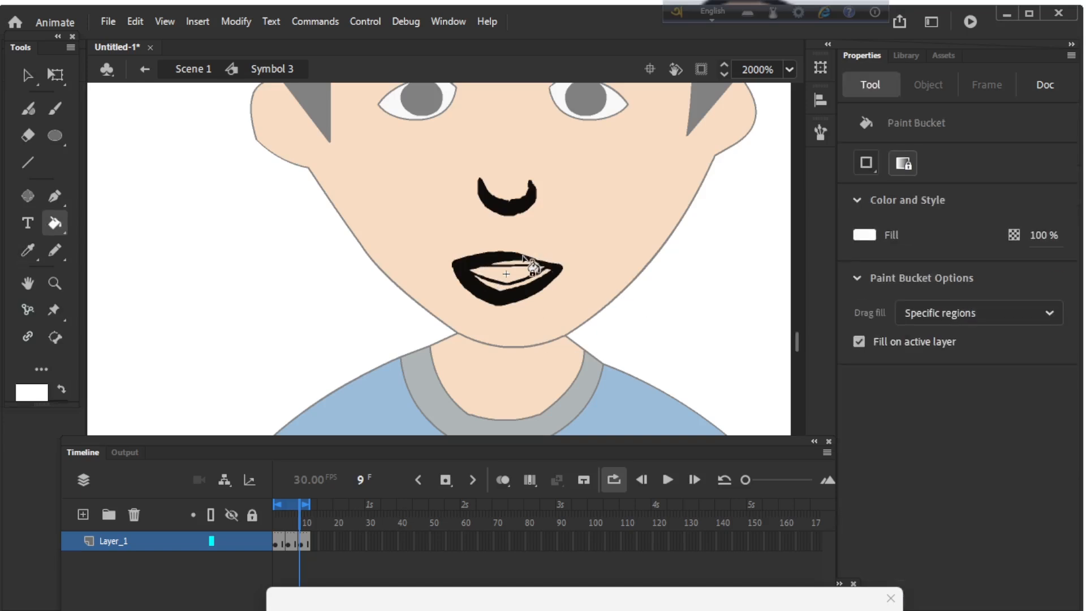
key(ctrl+z)
click(544, 281)
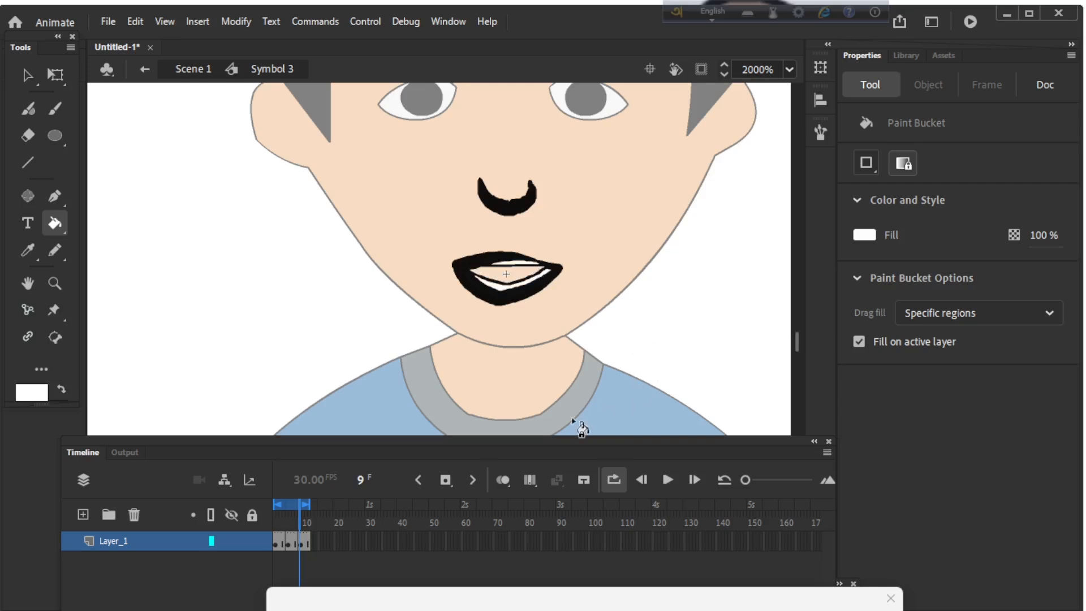
Step: Preview the mouth animation with the new teeth and stop playback
key(ctrl+minus)
click(664, 479)
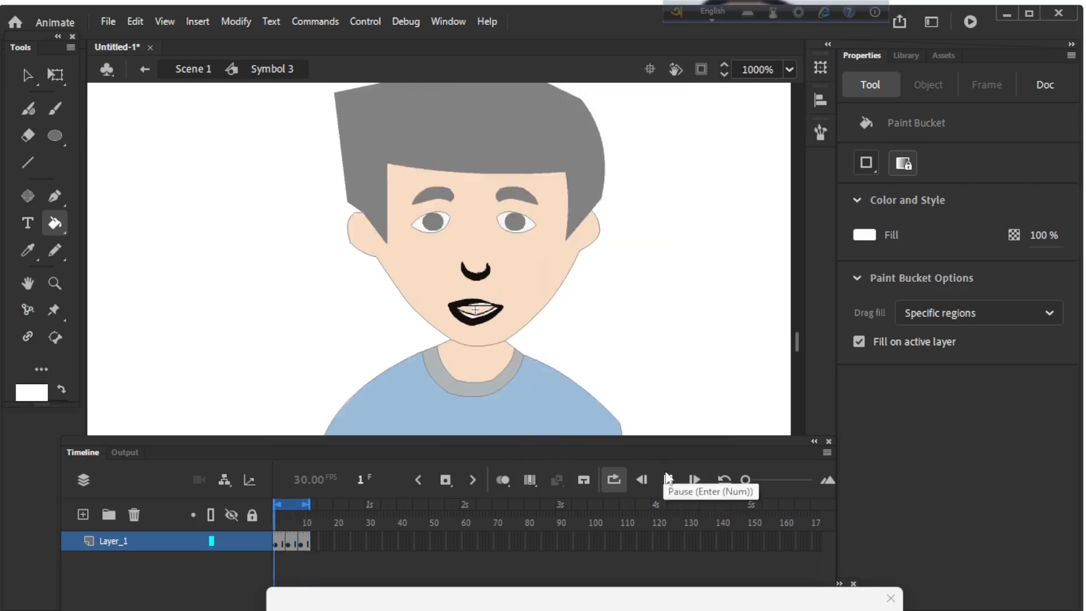
click(667, 480)
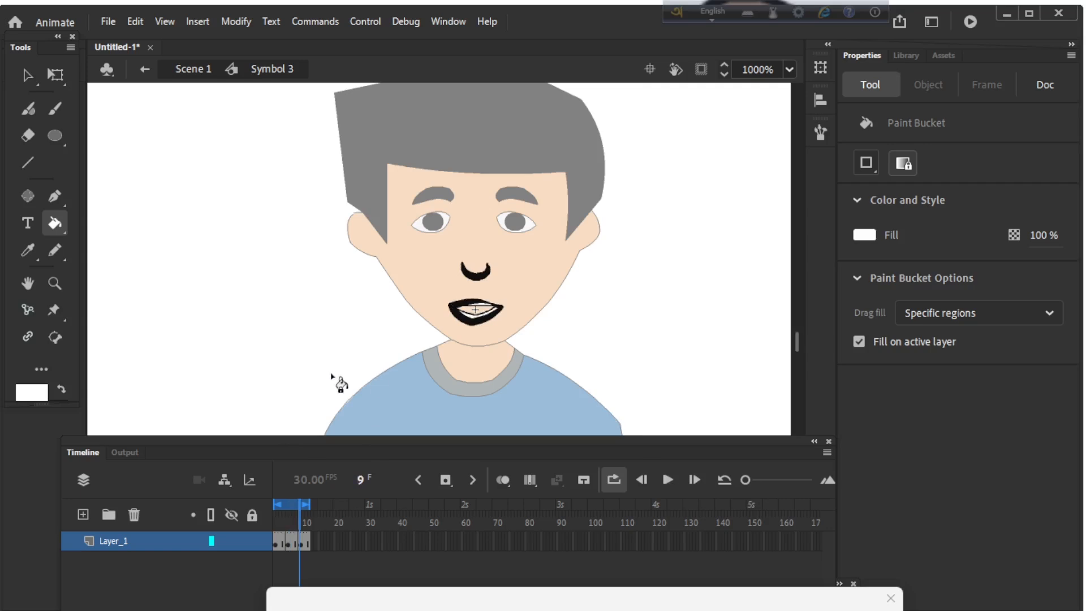
Step: Return to Scene 1 and play the main timeline with loop playback turned off
key(v)
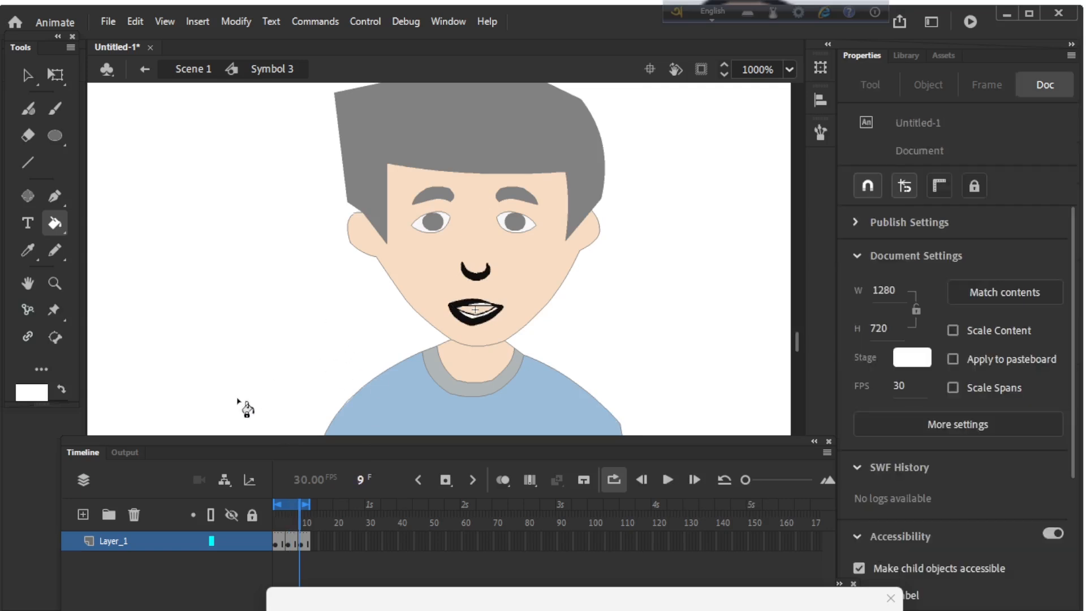
double_click(267, 334)
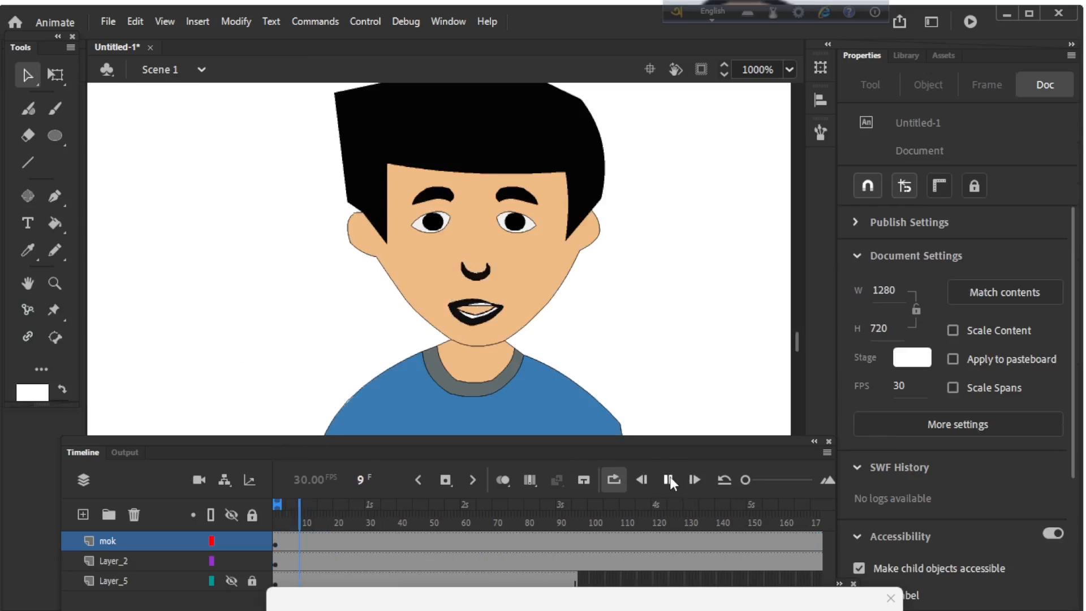
click(615, 477)
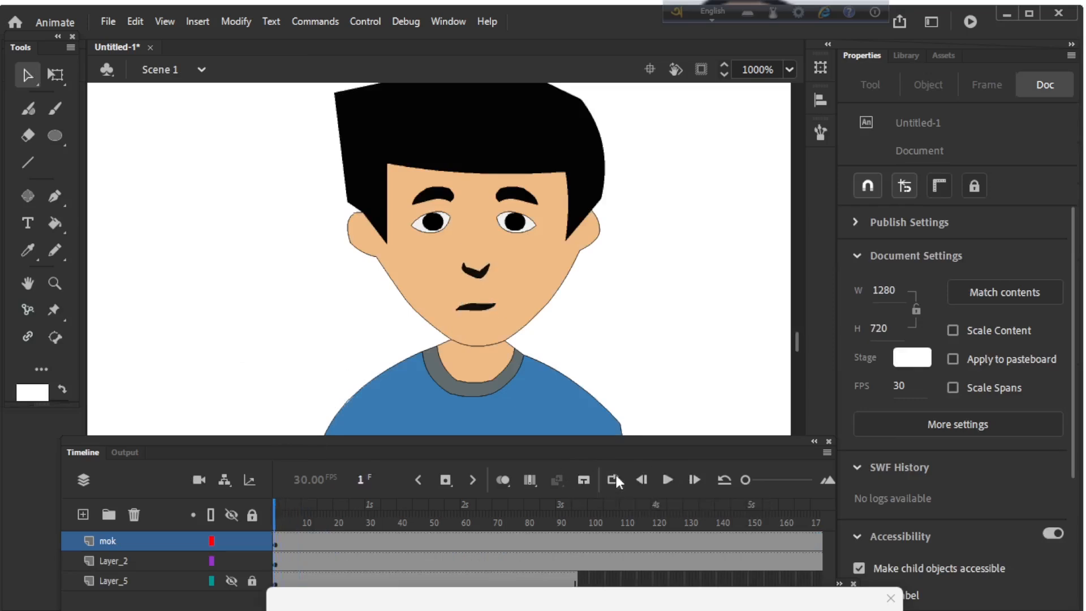
click(667, 480)
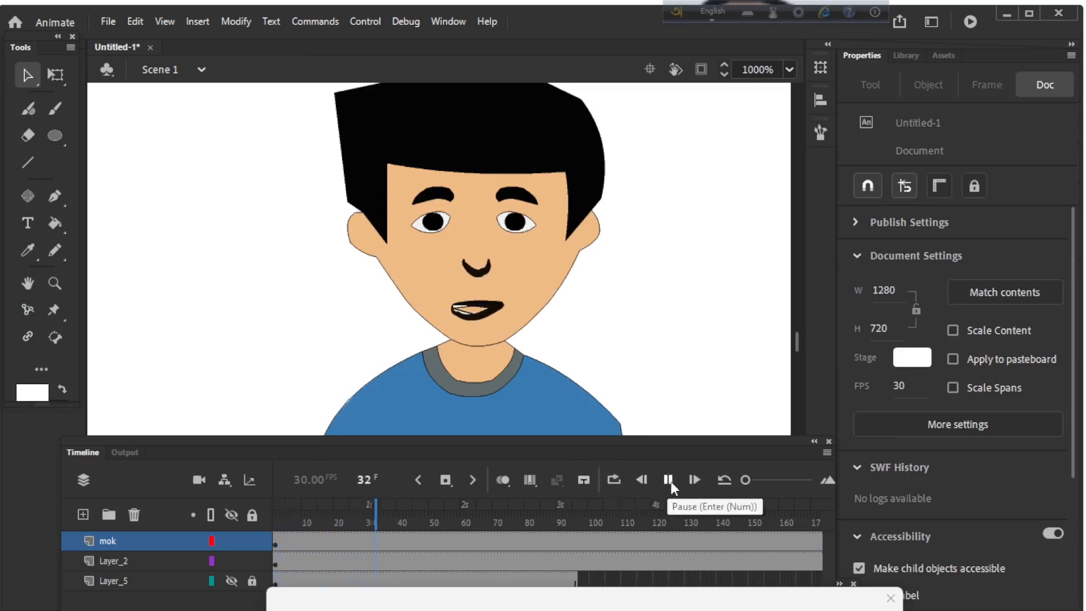
key(ctrl+minus)
key(ctrl+minus)
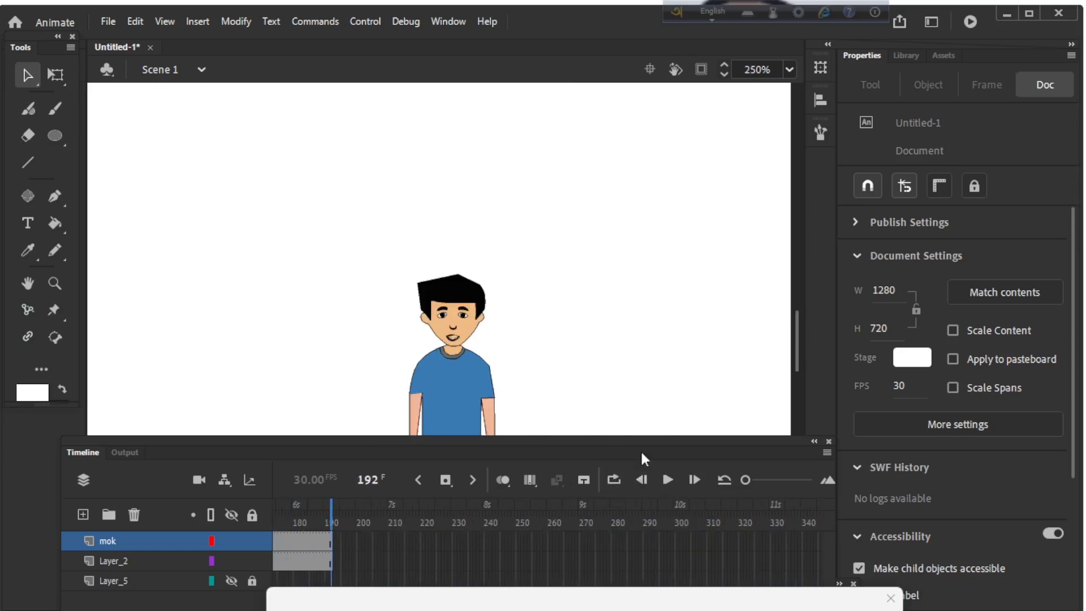
Step: Replay the scene from frame 1 and insert a keyframe on the mok layer at frame 61
drag(332, 505, 194, 516)
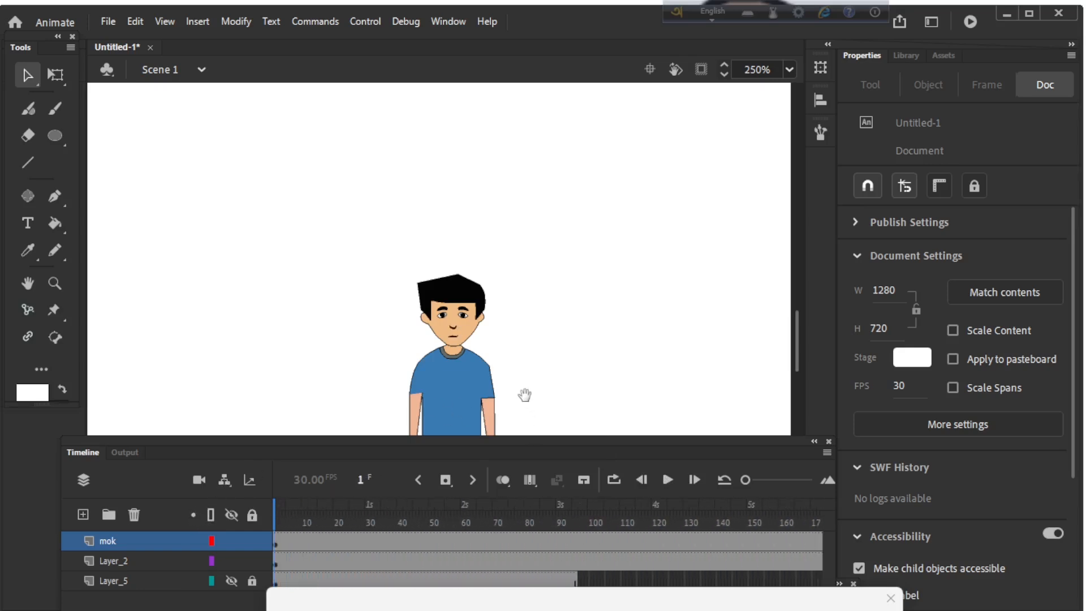
drag(524, 396, 570, 241)
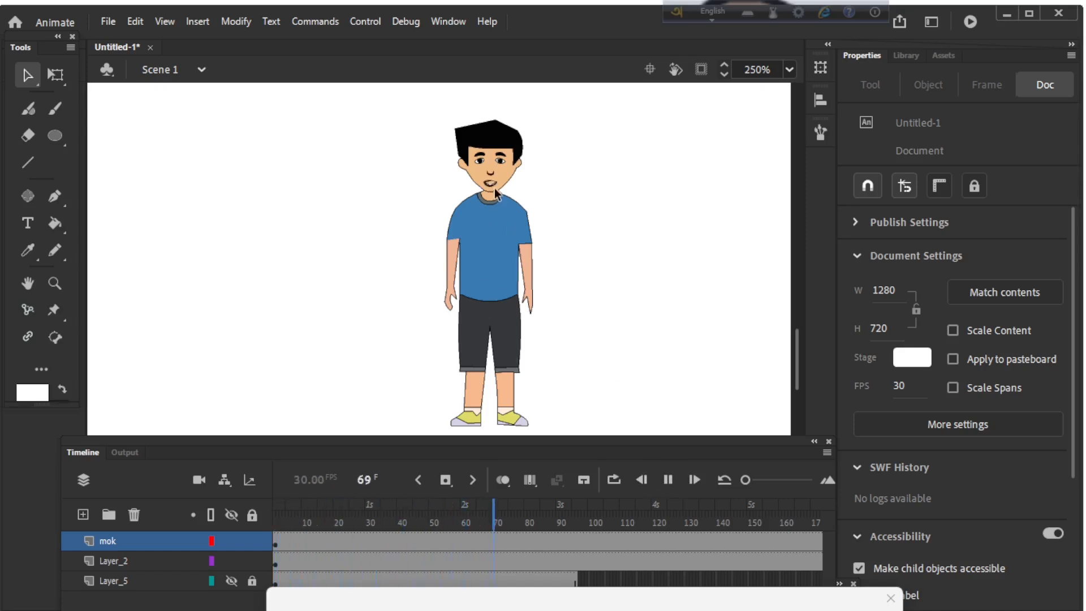
drag(656, 504, 465, 519)
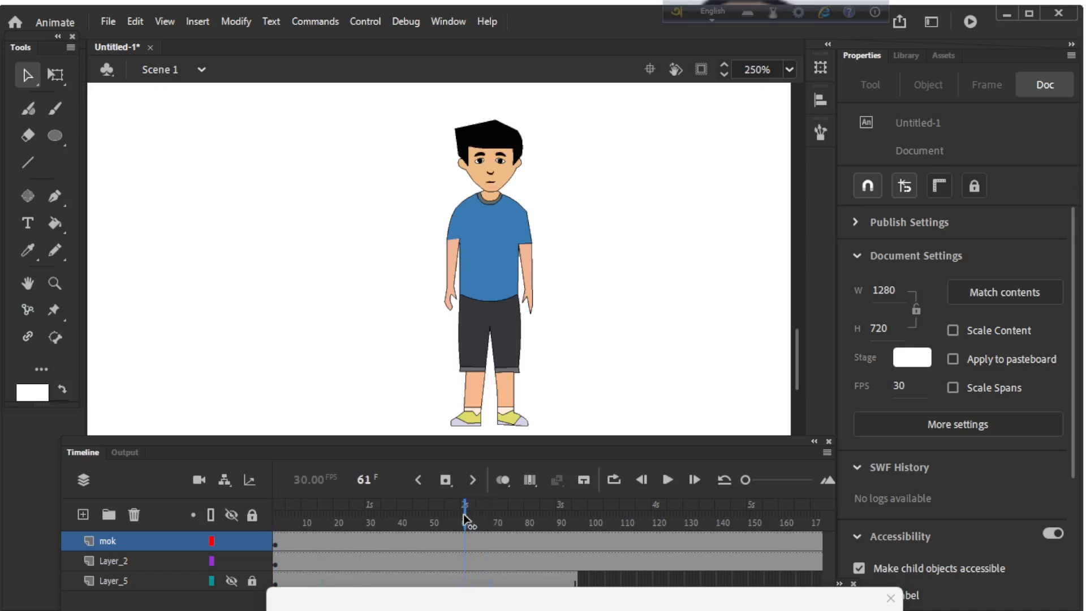
click(445, 481)
Step: Set the mouth graphic's looping to single frame from the mok layer's frame 61 keyframe onward
mouse_move(467, 508)
mouse_down()
mouse_move(769, 530)
mouse_move(857, 523)
mouse_move(444, 483)
mouse_move(223, 482)
mouse_move(381, 525)
mouse_move(461, 529)
mouse_move(473, 545)
mouse_move(469, 516)
mouse_up()
click(490, 180)
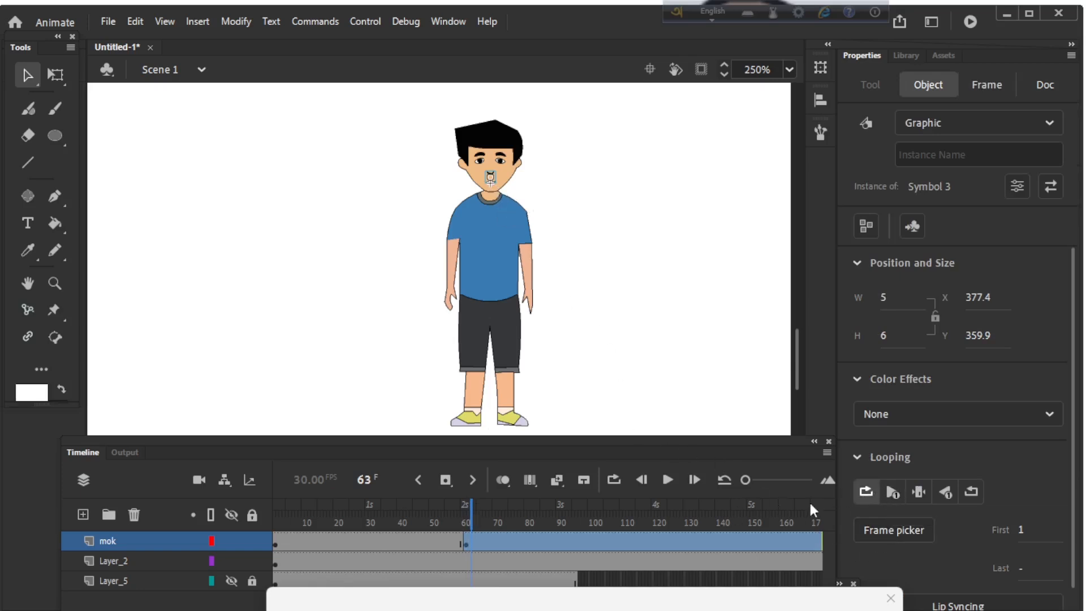
drag(467, 519, 477, 541)
click(476, 541)
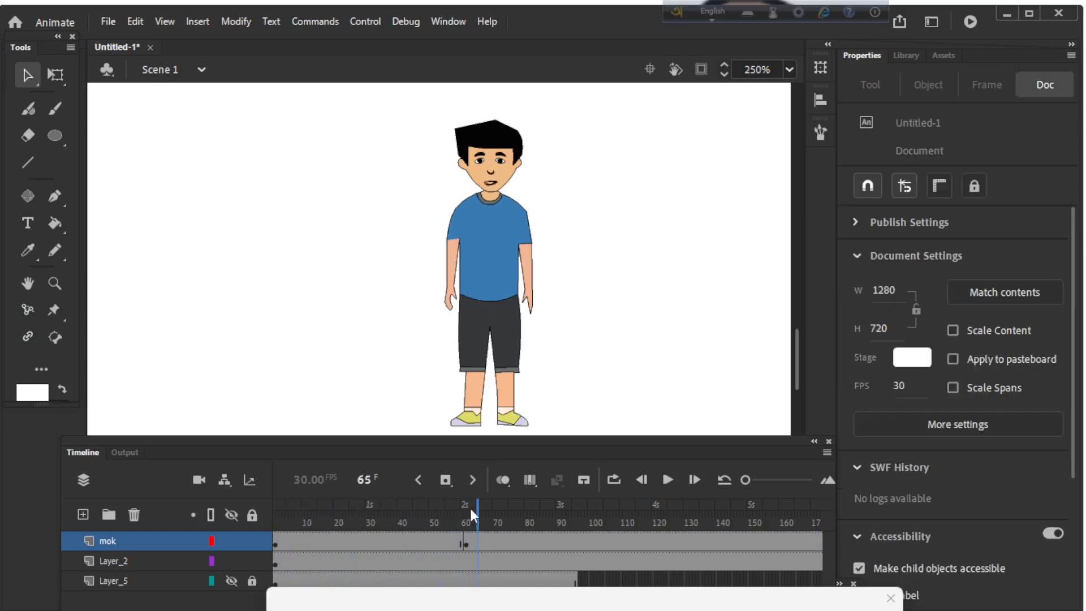
click(493, 188)
click(490, 179)
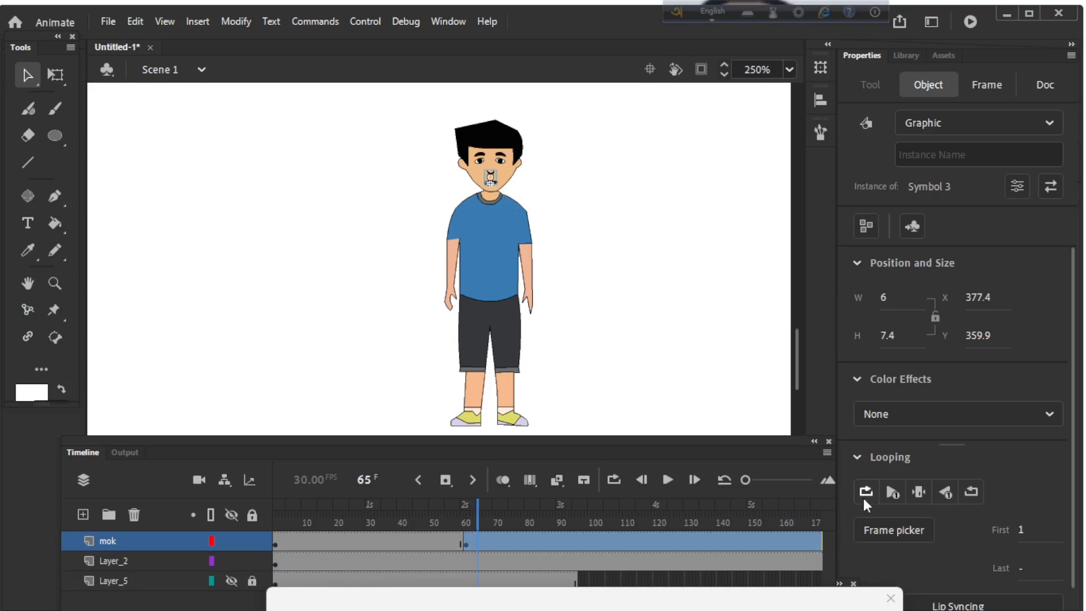
click(918, 492)
Step: Preview the scene from frame 1 to check where the mouth stops talking, and stop playback
drag(476, 511, 276, 512)
click(668, 481)
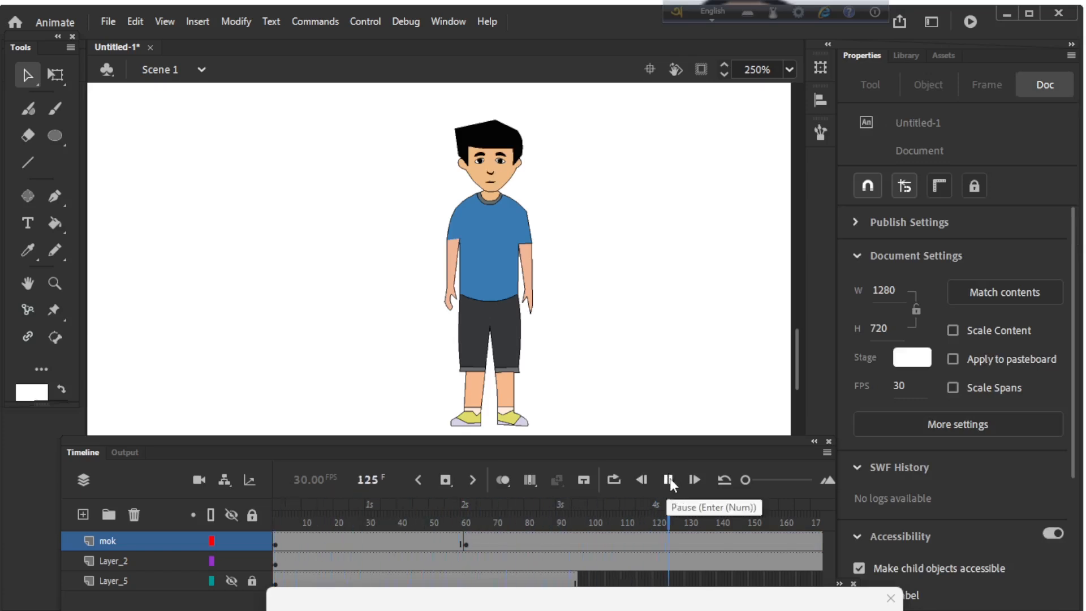
click(668, 480)
Step: Insert a keyframe on the mok layer at frame 152 and set the mouth graphic there to loop
drag(724, 510, 754, 518)
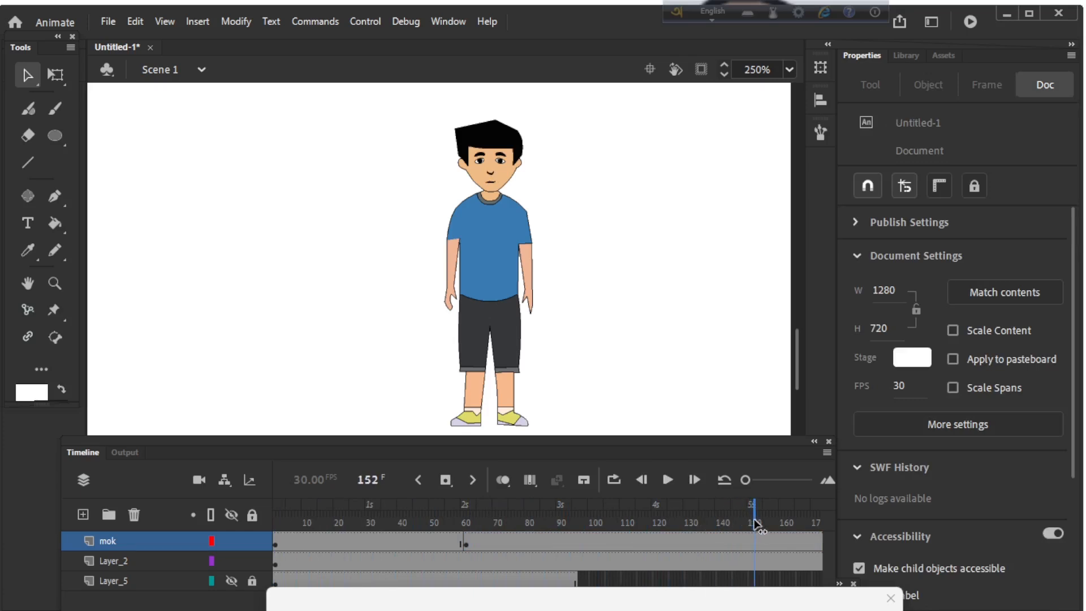
click(444, 481)
drag(752, 504, 777, 506)
click(492, 180)
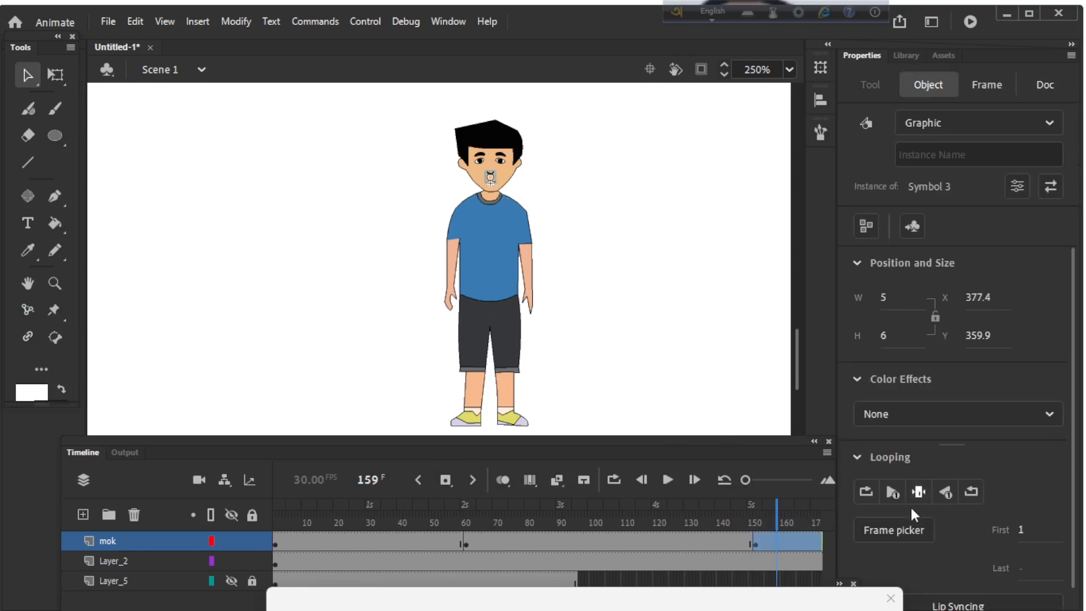
click(865, 492)
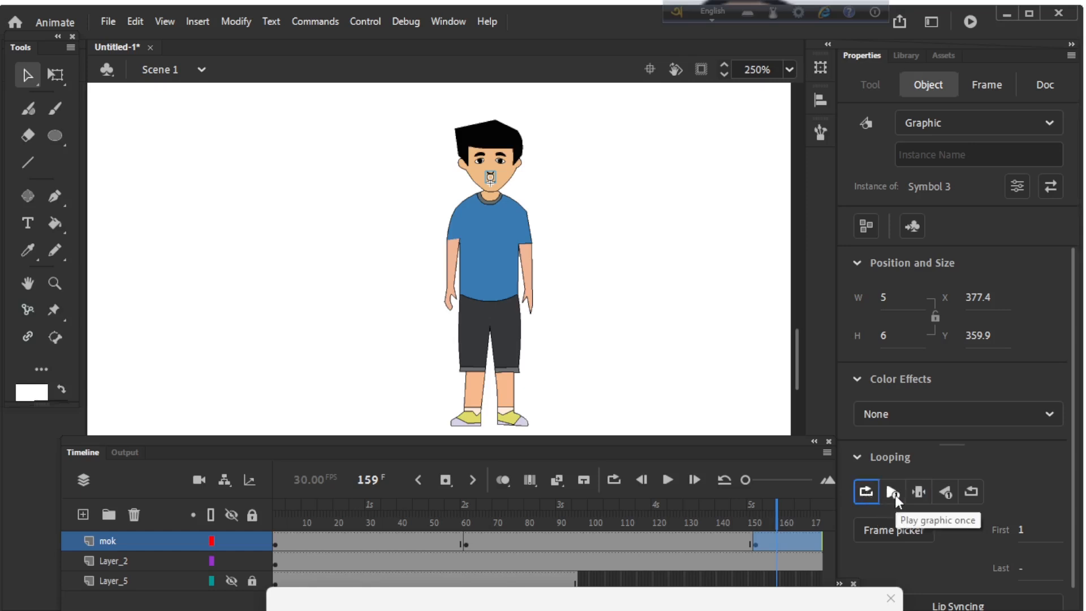
Step: Play the scene from frame 152 and extend the mok and Layer_2 frames to frame 223
drag(773, 515, 754, 515)
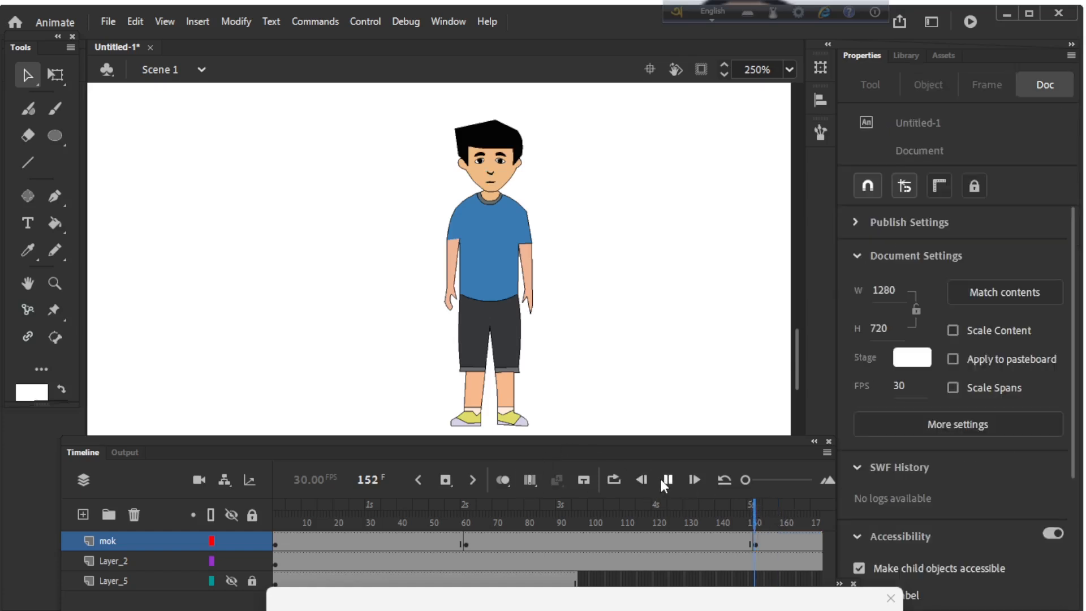
click(665, 479)
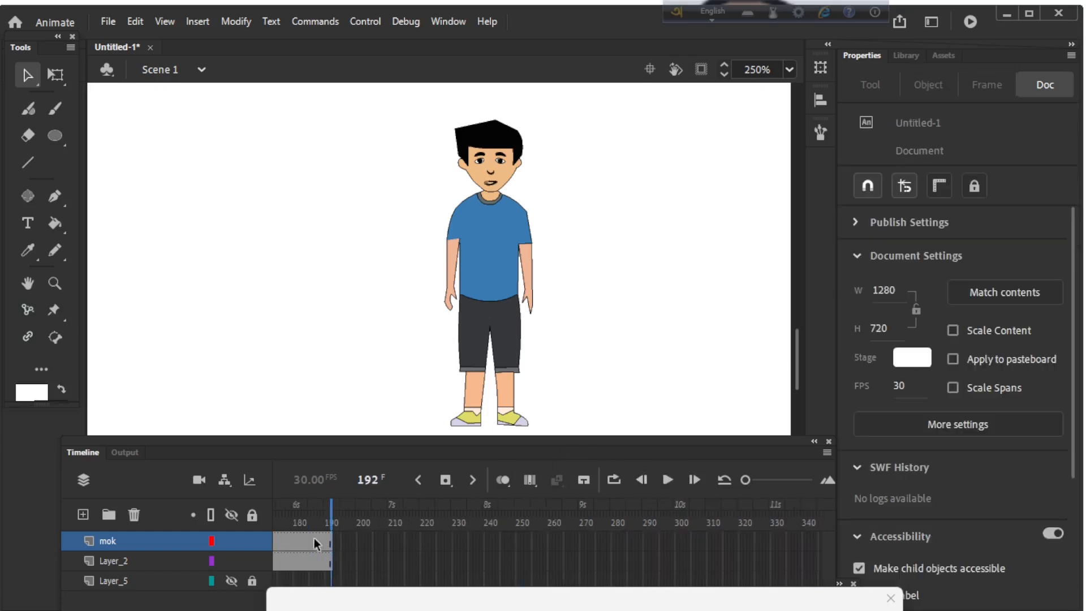
key(F5)
key(F5)
key(F5)
key(F5)
key(F5)
key(F5)
key(F5)
key(F5)
key(F5)
key(F5)
key(F5)
key(F5)
key(F5)
key(F5)
key(F5)
key(F5)
key(F5)
key(F5)
key(F5)
key(F5)
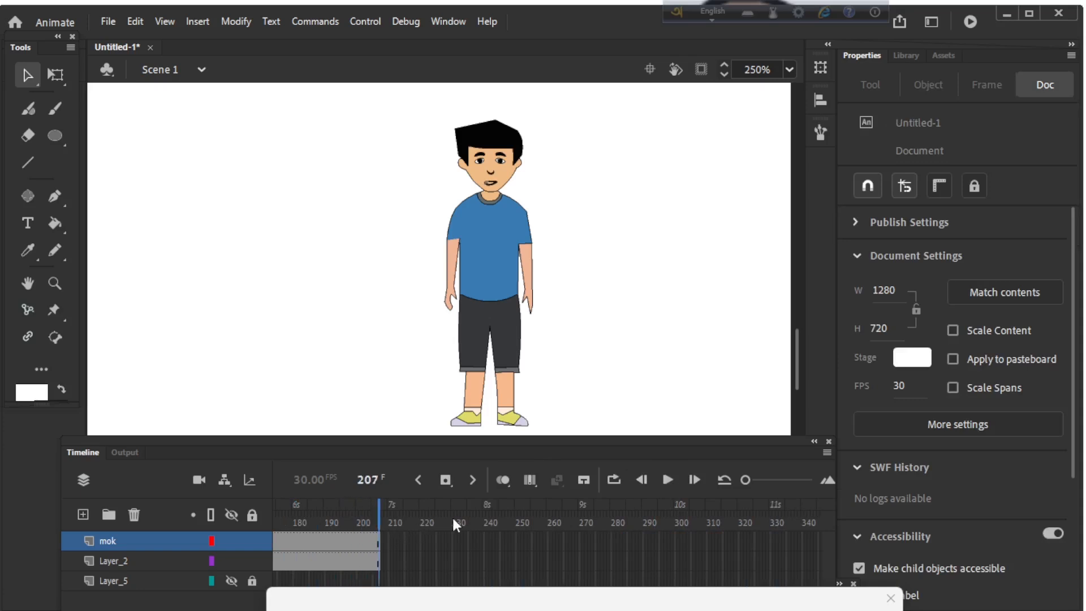
Step: Set the mouth graphic in the span starting at frame 152 to play once
mouse_move(430, 521)
mouse_down()
mouse_move(141, 518)
mouse_move(407, 535)
mouse_up()
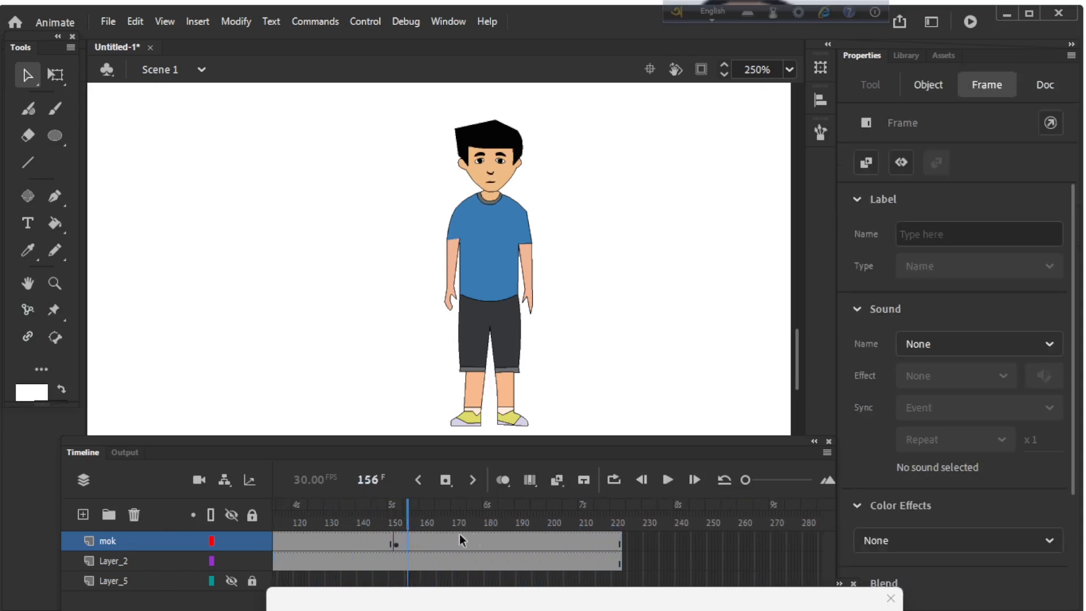
click(531, 190)
click(495, 181)
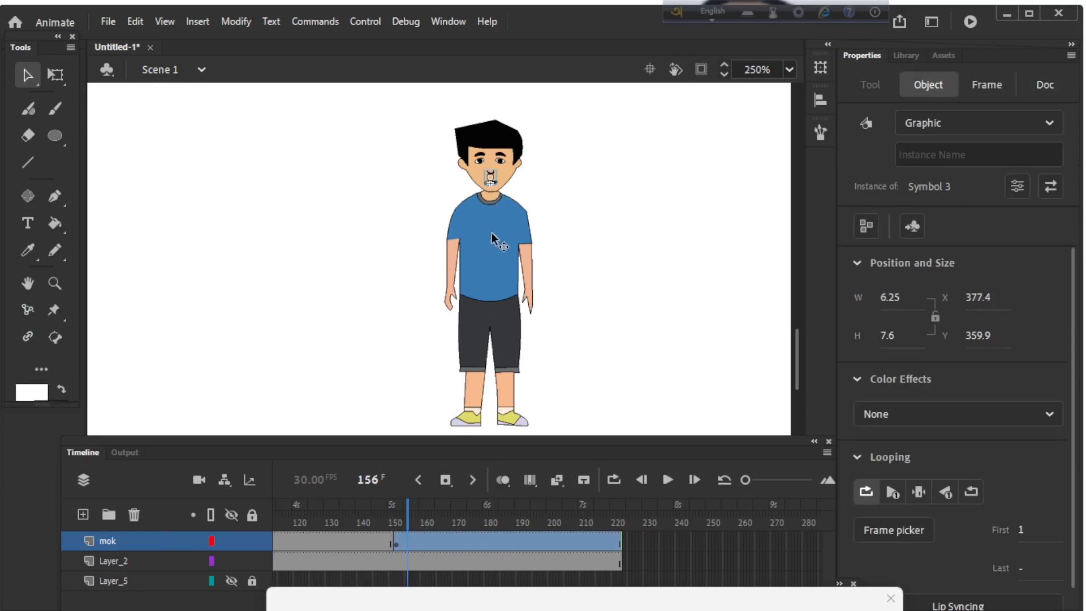
click(410, 510)
click(398, 515)
click(491, 192)
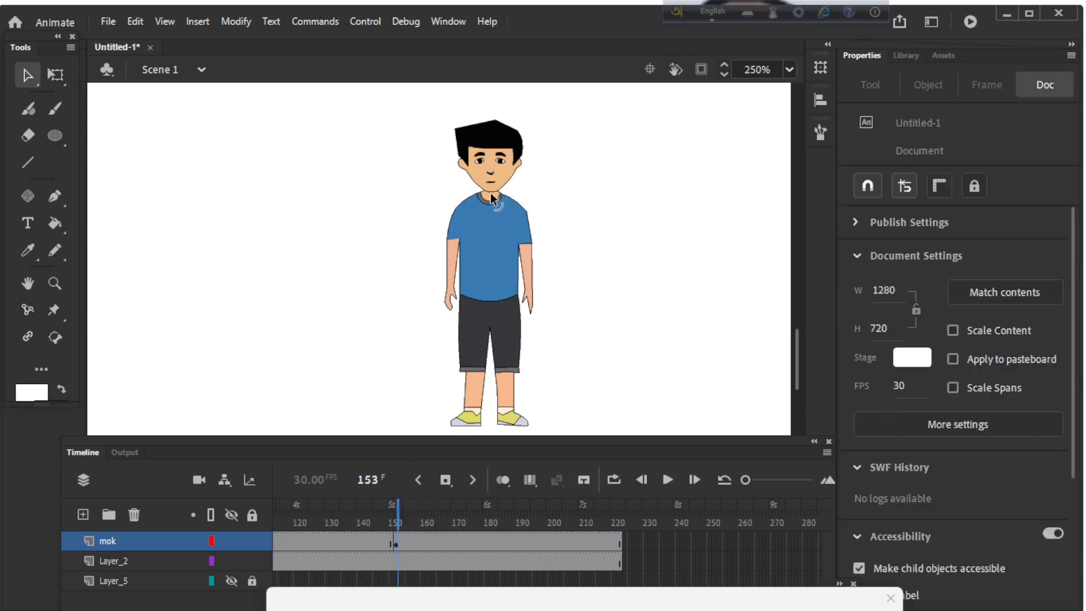
click(489, 179)
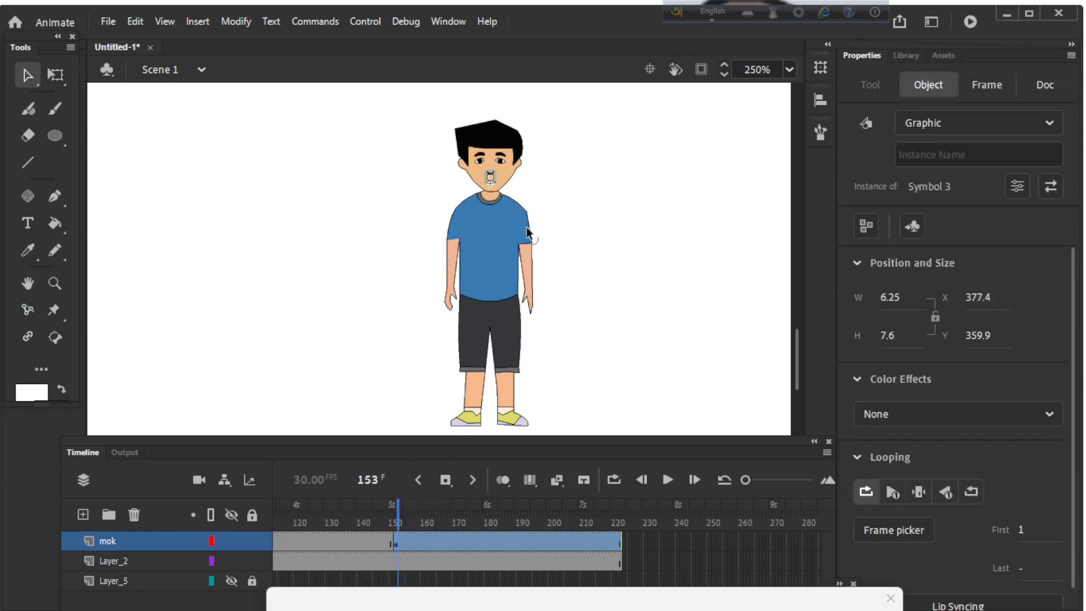
click(892, 493)
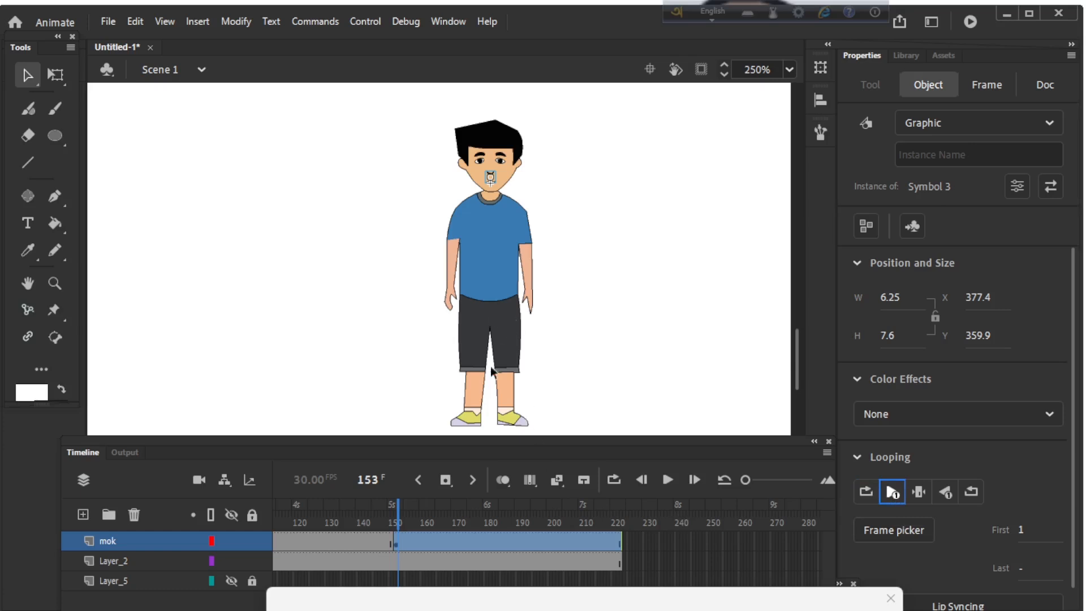
Step: Zoom in on the character's face at 500% and preview the mouth from frame 148
key(ctrl+equal)
drag(535, 399, 572, 348)
mouse_move(398, 508)
mouse_down()
mouse_move(388, 510)
mouse_move(594, 538)
mouse_move(495, 518)
mouse_move(383, 515)
mouse_up()
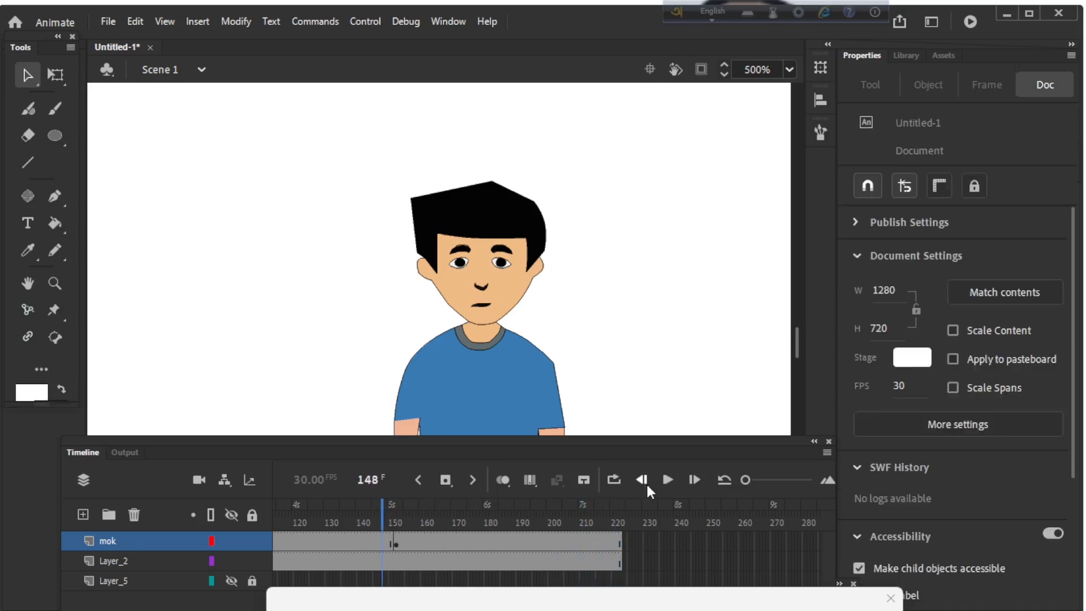
click(668, 480)
click(669, 480)
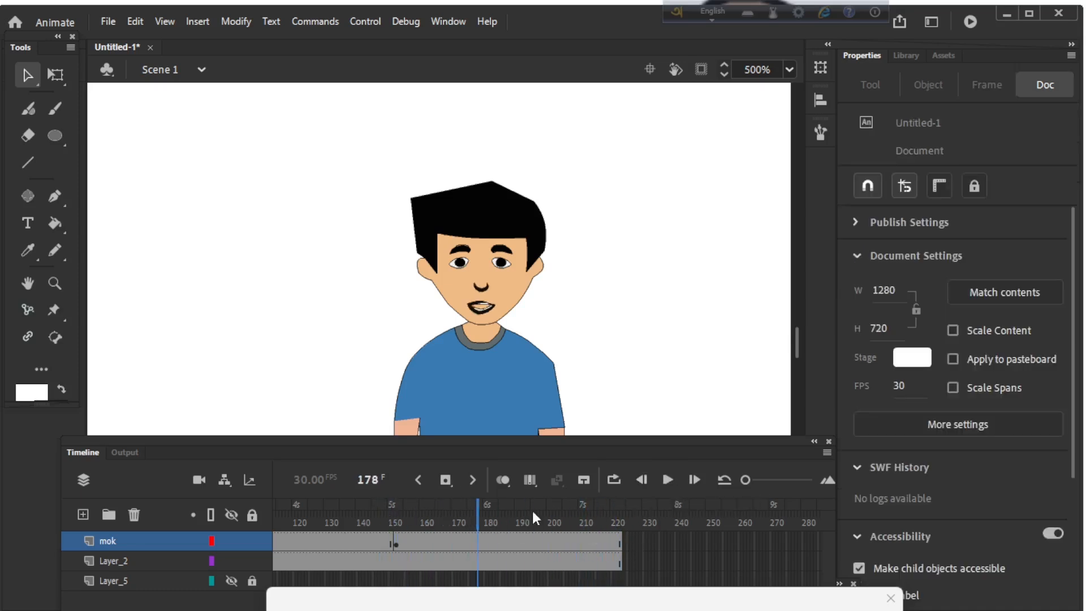
Step: Open the mouth symbol, inspect its last pose at frame 12, and return to Scene 1
click(482, 314)
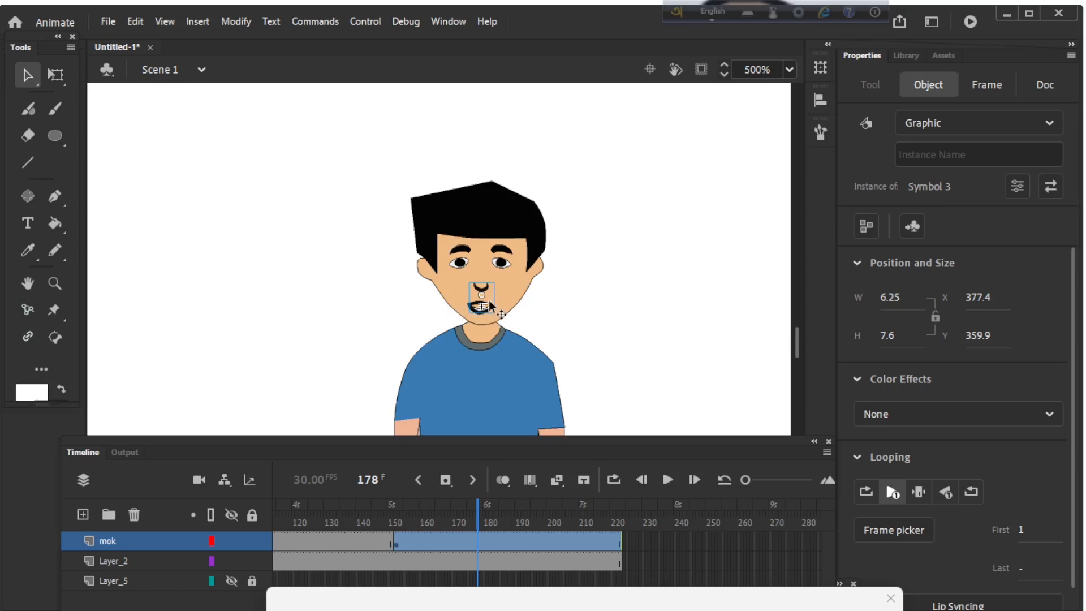
double_click(474, 307)
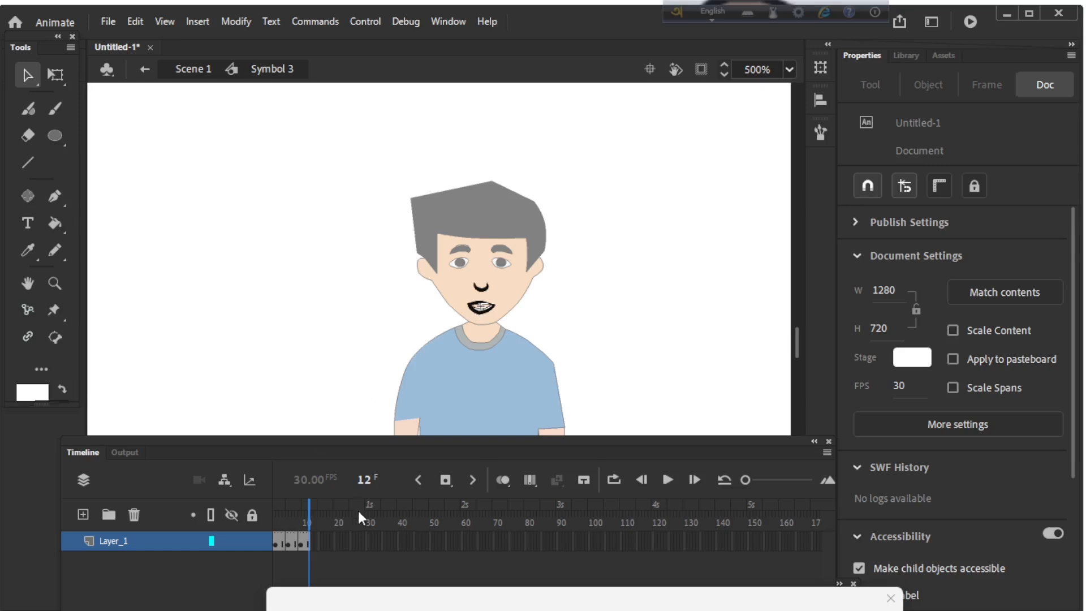
click(488, 308)
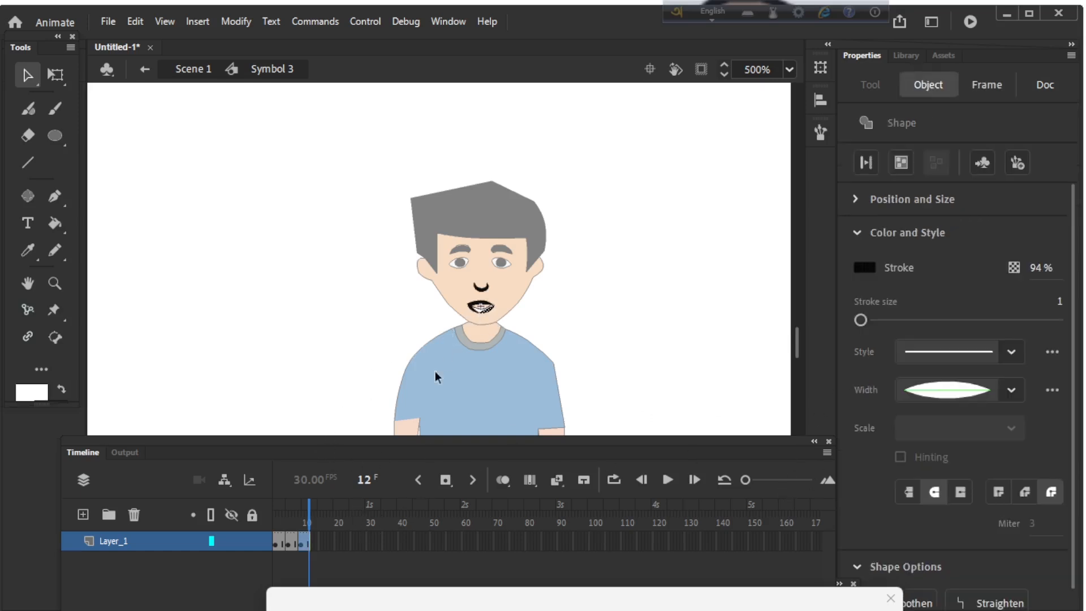
click(352, 364)
drag(311, 501, 313, 526)
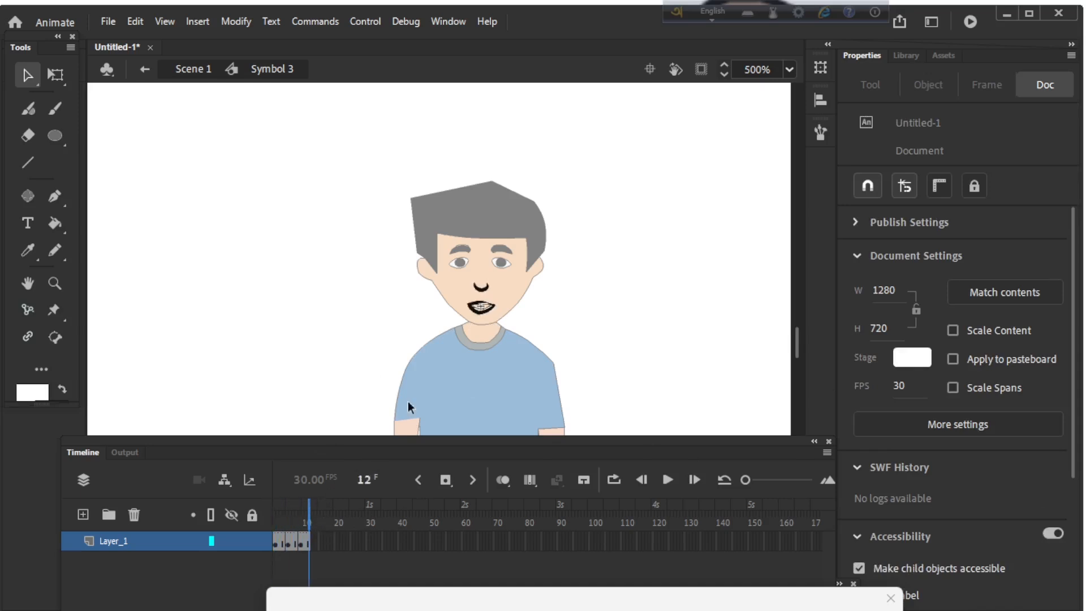
double_click(667, 296)
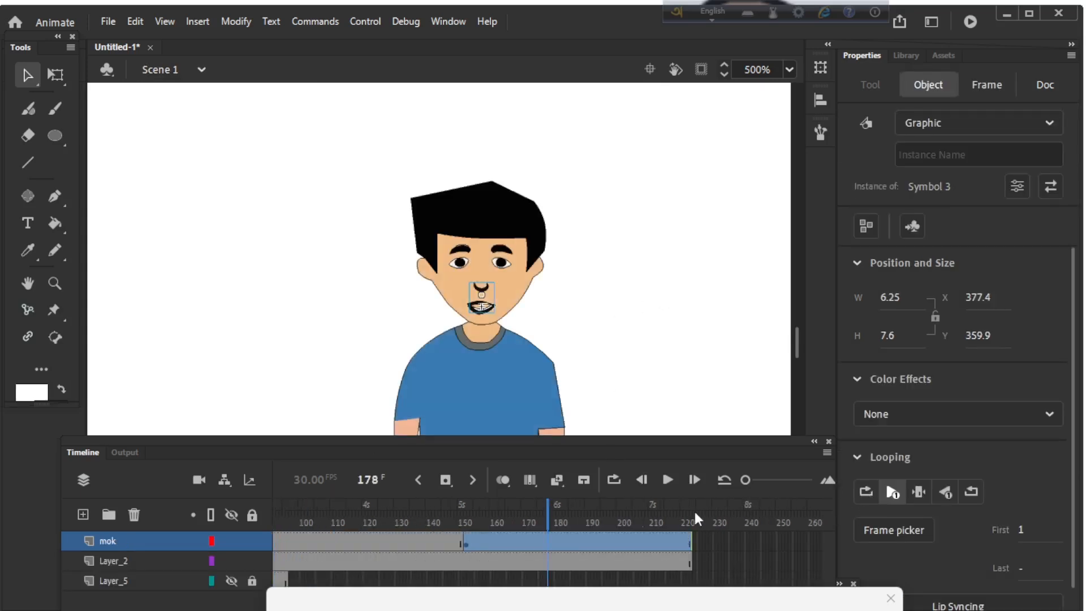
Step: Set the mouth graphic after frame 152 back to looping and preview it from just before that keyframe
click(871, 490)
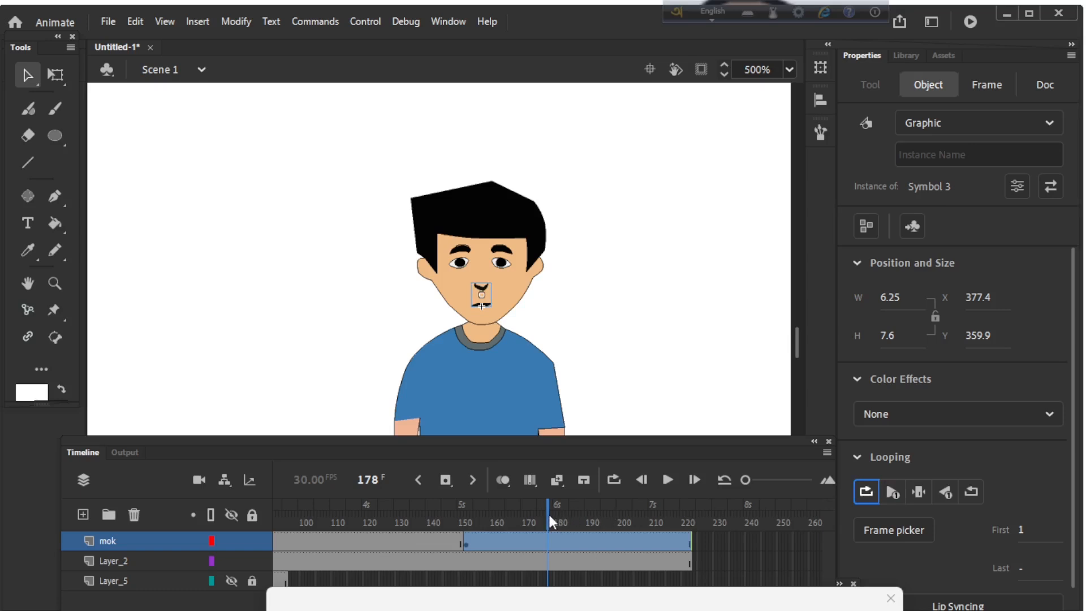
drag(549, 515, 458, 515)
click(668, 480)
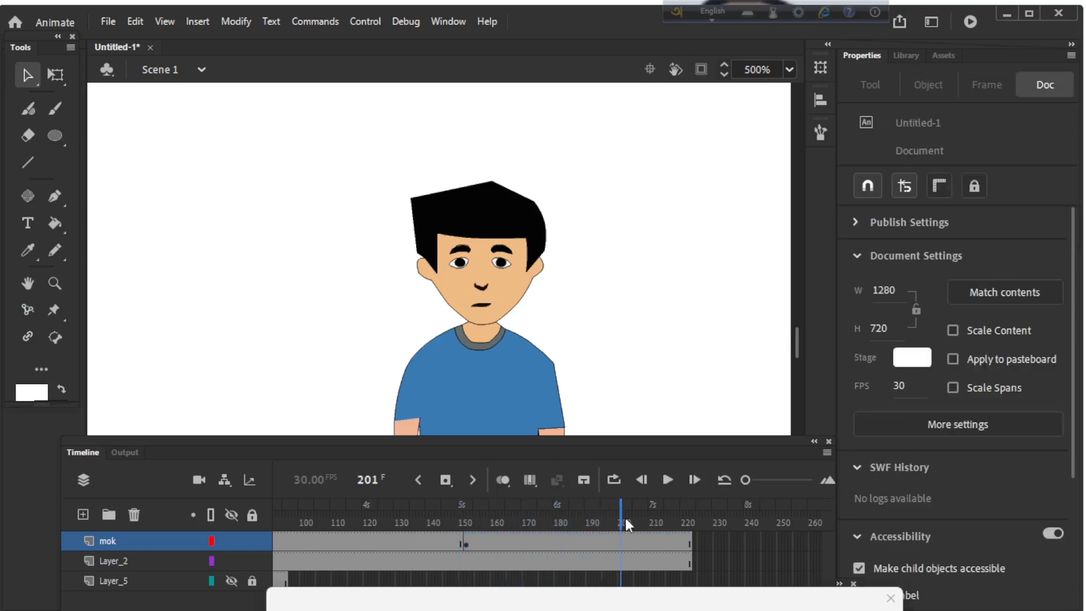
Step: Insert a keyframe on the mok layer at frame 201 with the mouth set to single frame, and replay the scene from frame 1
click(446, 480)
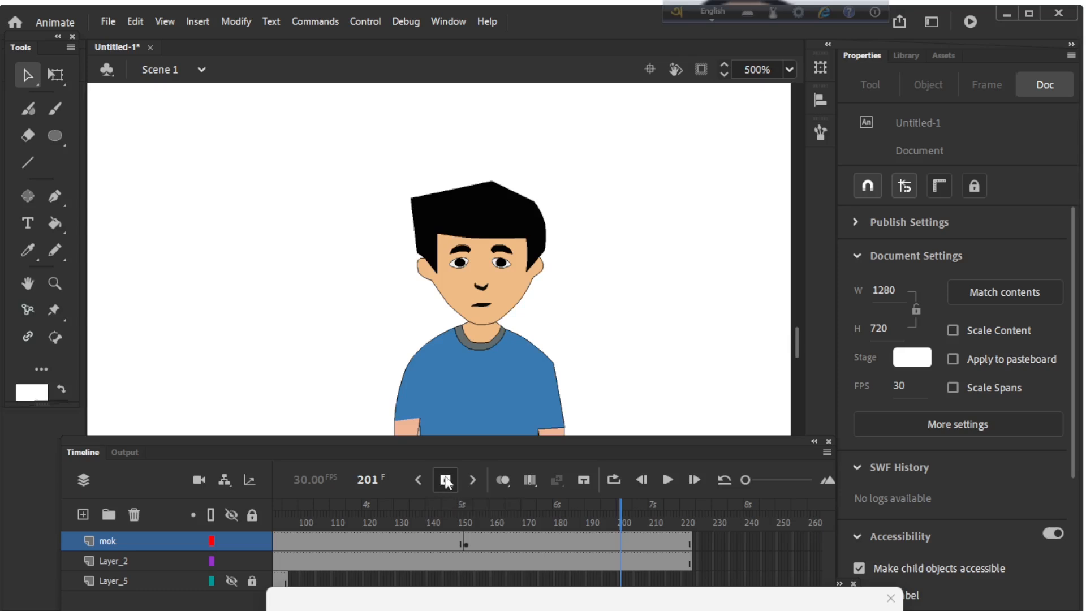
click(480, 308)
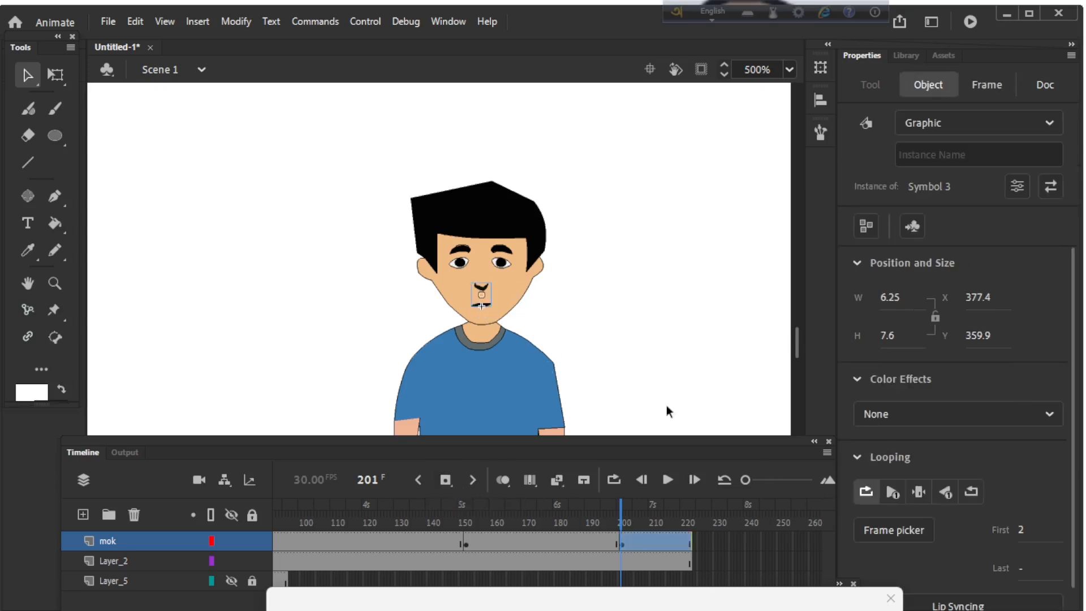
click(918, 496)
drag(633, 523, 225, 540)
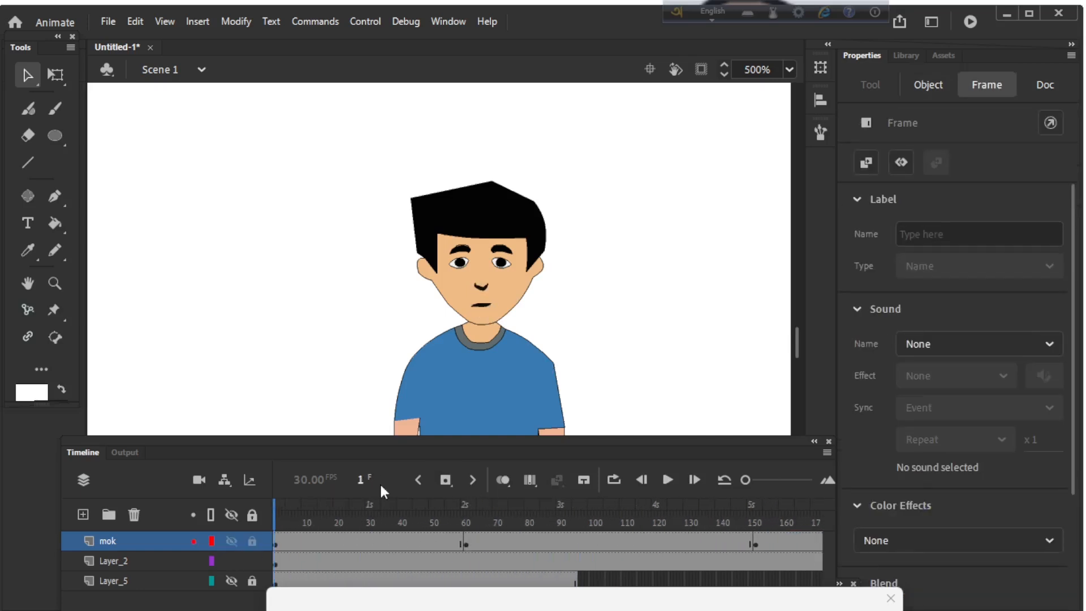
click(668, 480)
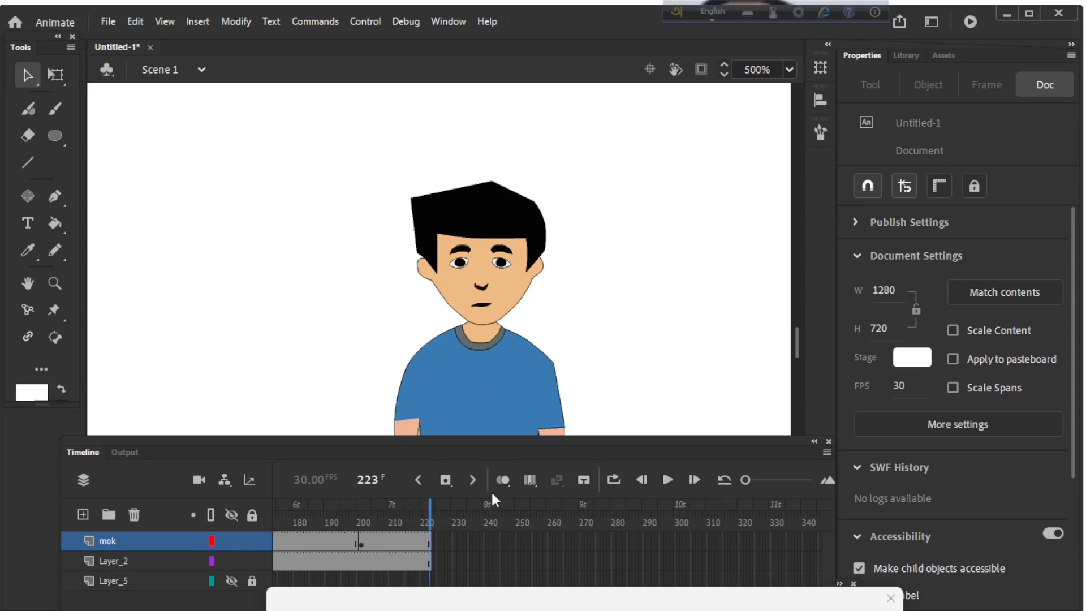
mouse_move(611, 610)
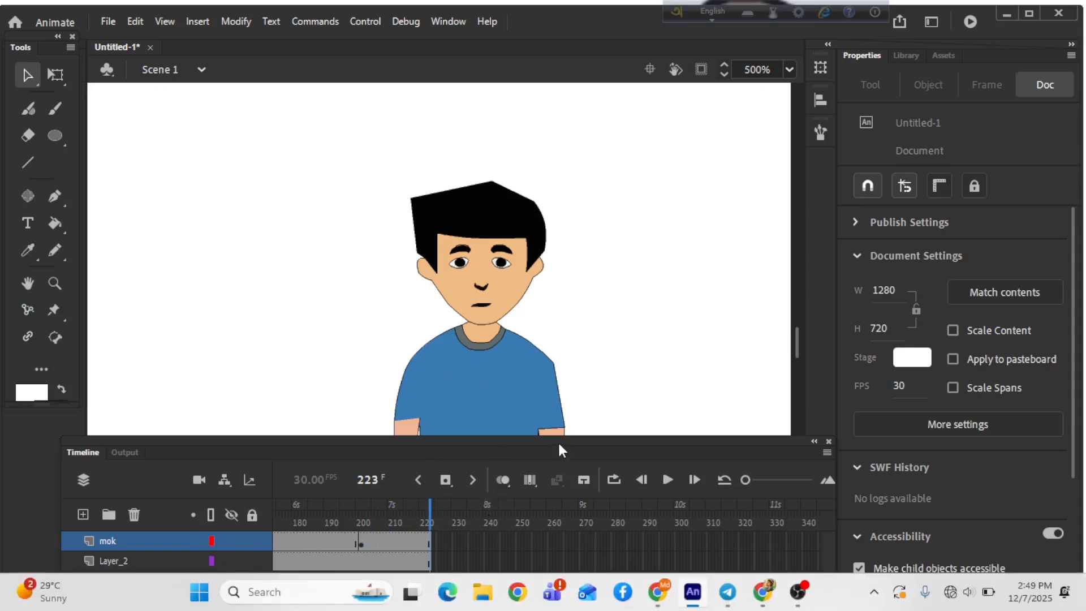
mouse_move(734, 591)
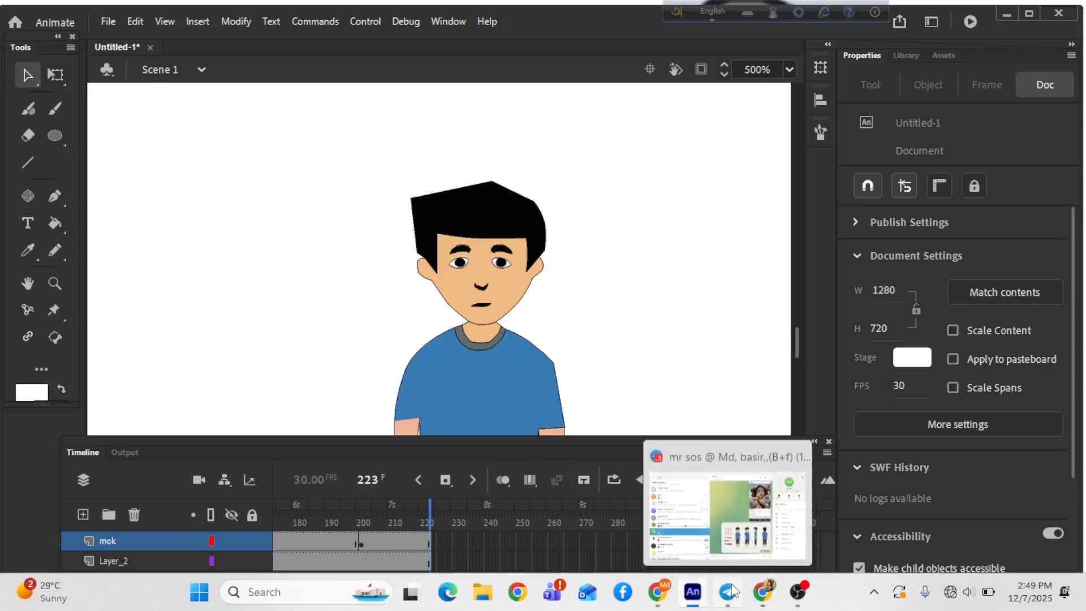
mouse_move(790, 591)
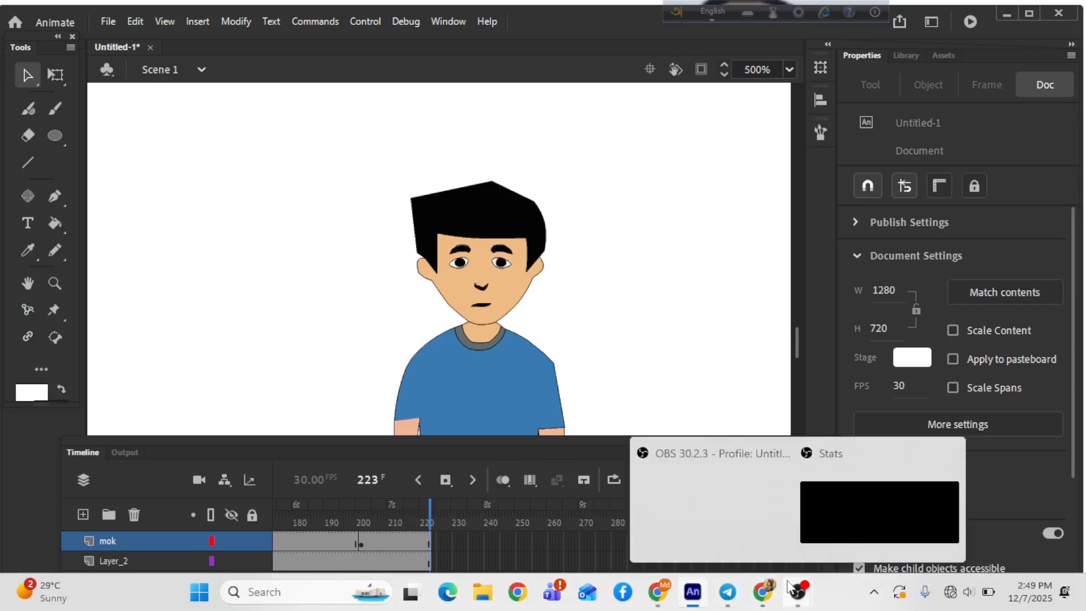